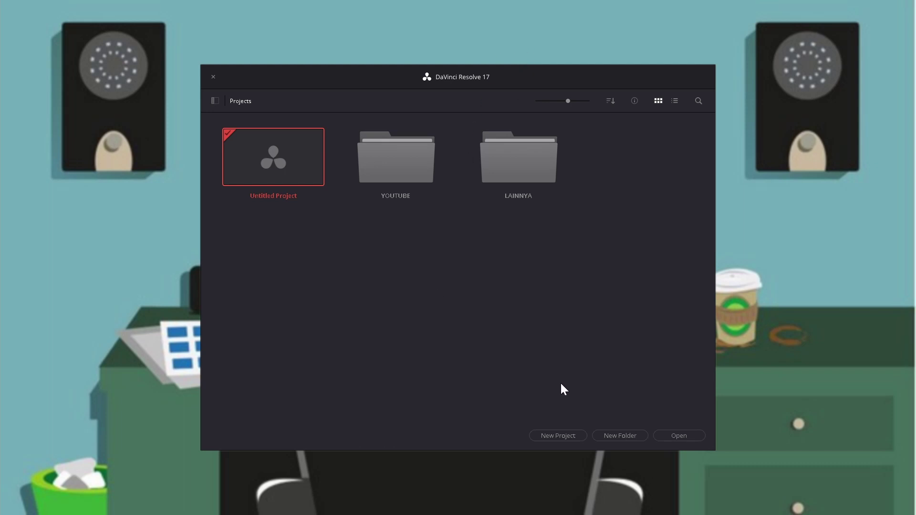
Peek into the YOUTUBE folder, then start a new project named 'DASAR DAVINCI RESOLVE'
double_click(413, 170)
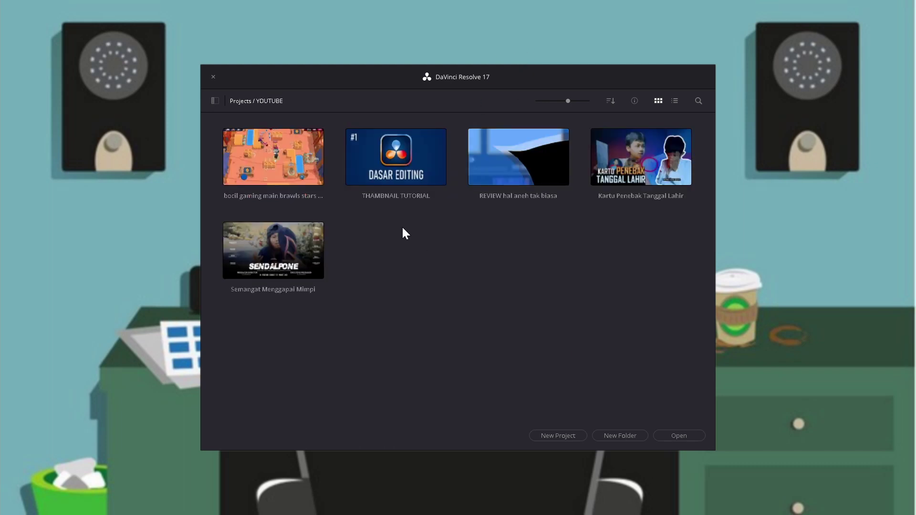
click(240, 101)
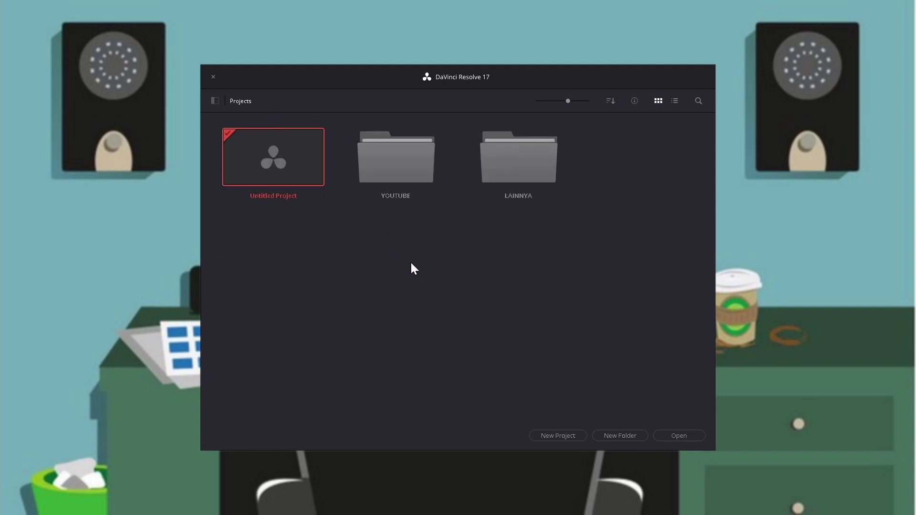
click(549, 434)
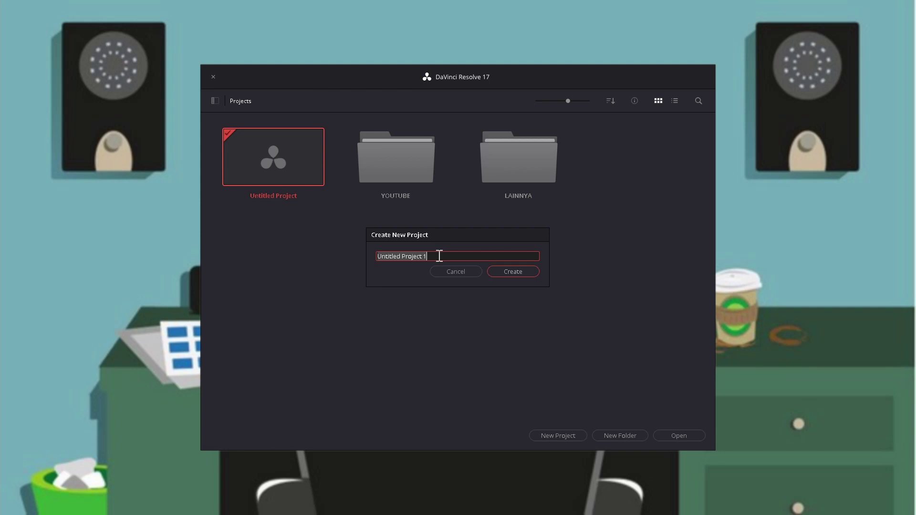
text(DASAR)
text( DAVINC)
text(I RESOLVE)
Create the project and view the Media, Cut and Edit pages
click(509, 273)
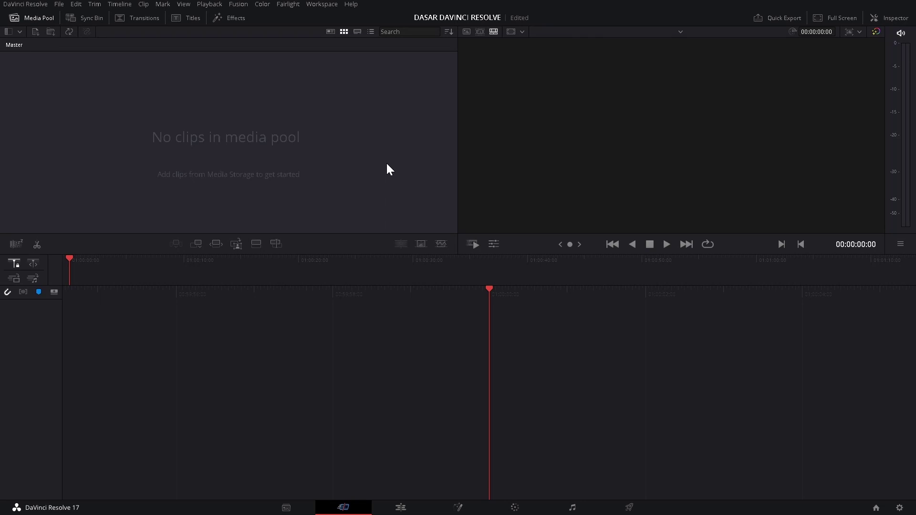
click(290, 508)
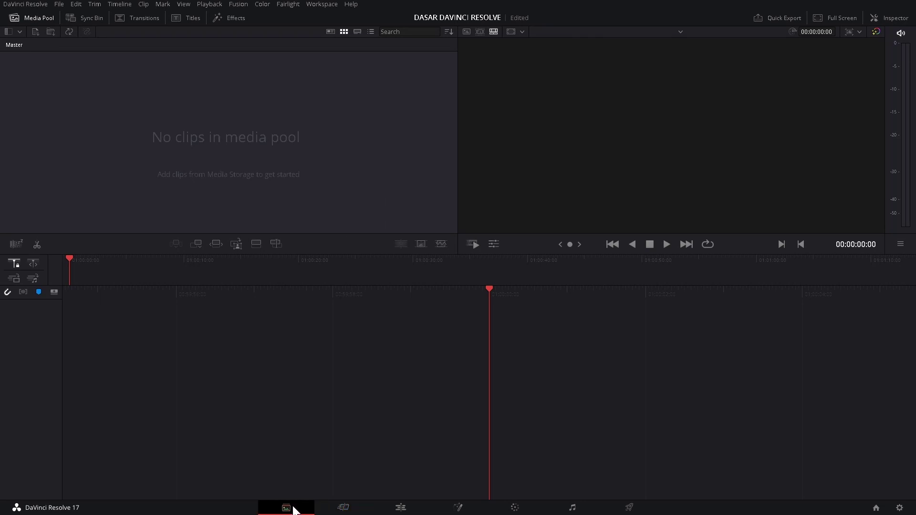
click(359, 509)
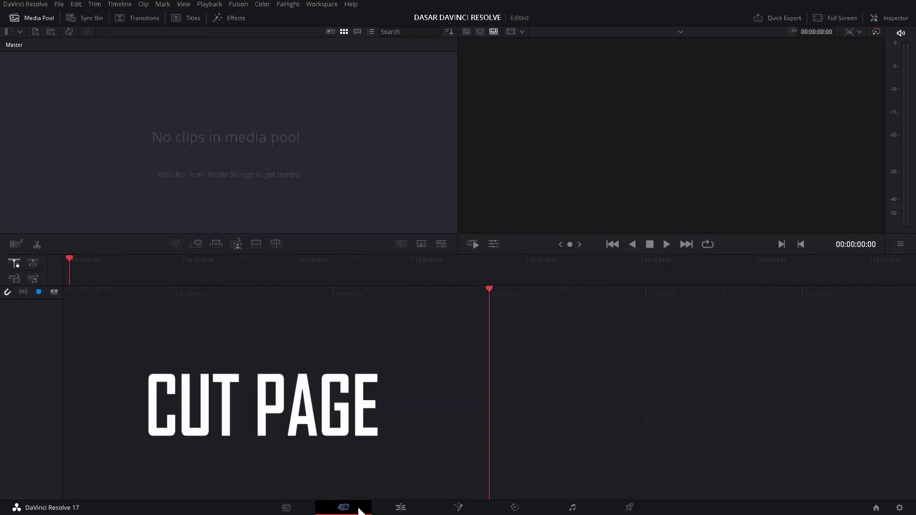
click(402, 507)
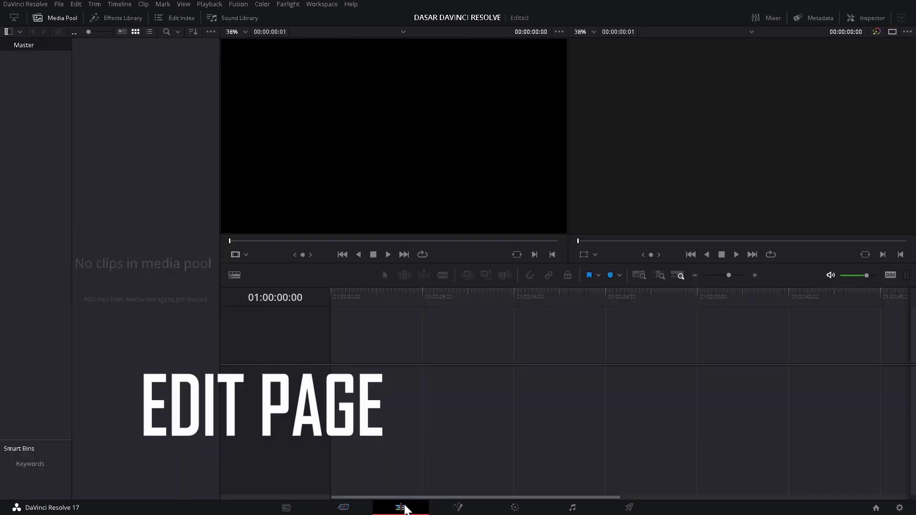
Tour the Fusion, Color, Fairlight and Deliver pages, then return to the Edit page
click(459, 508)
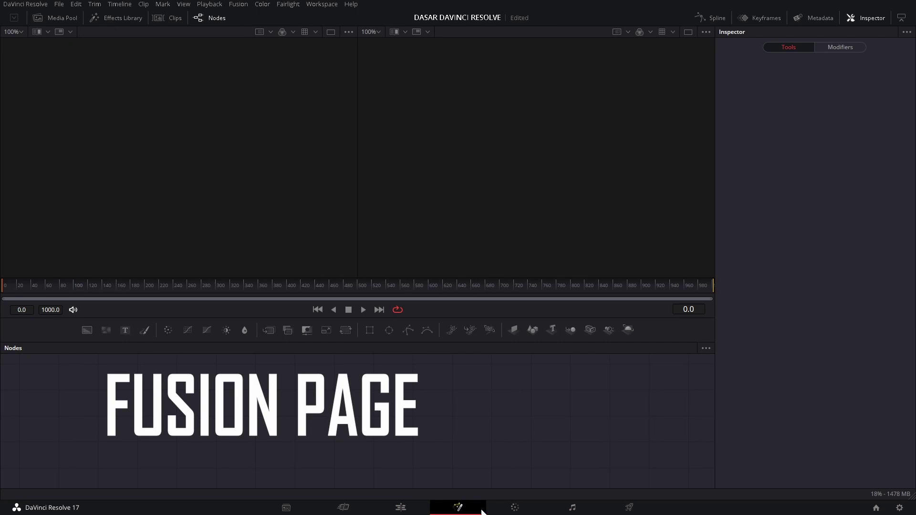
click(508, 513)
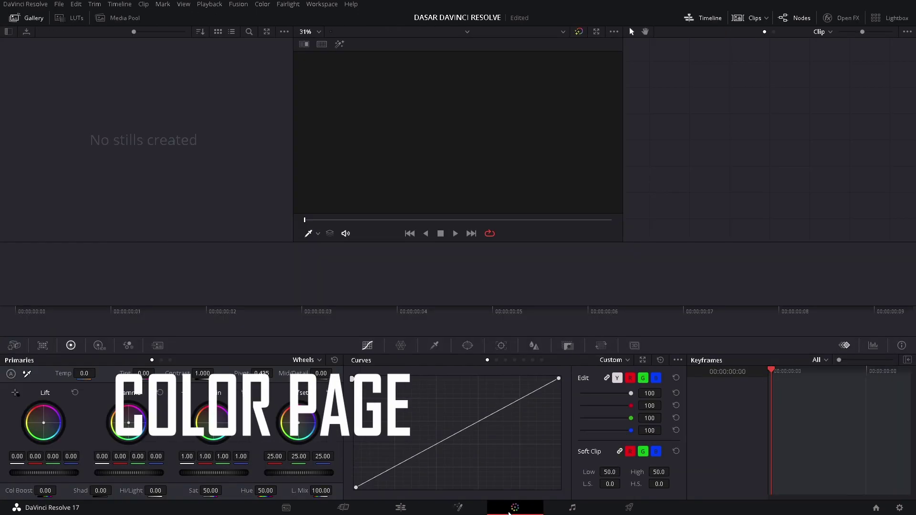
click(582, 510)
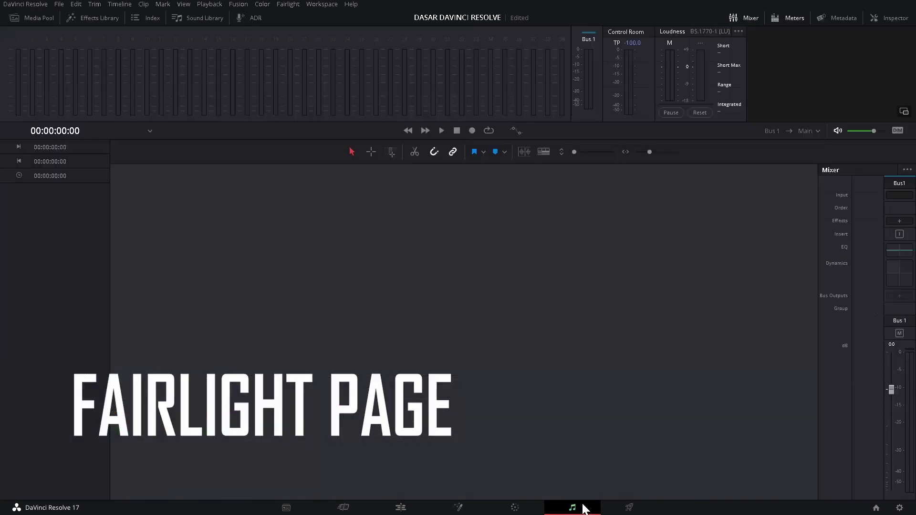
click(619, 511)
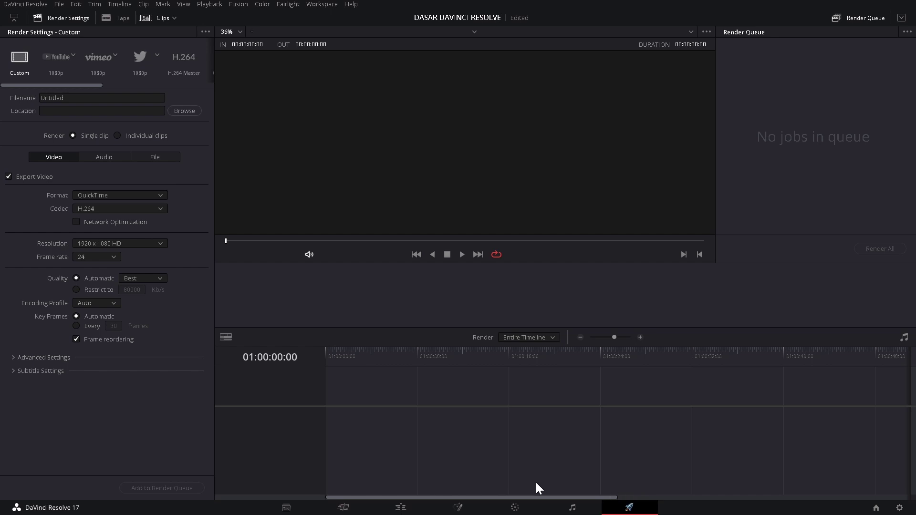
click(400, 507)
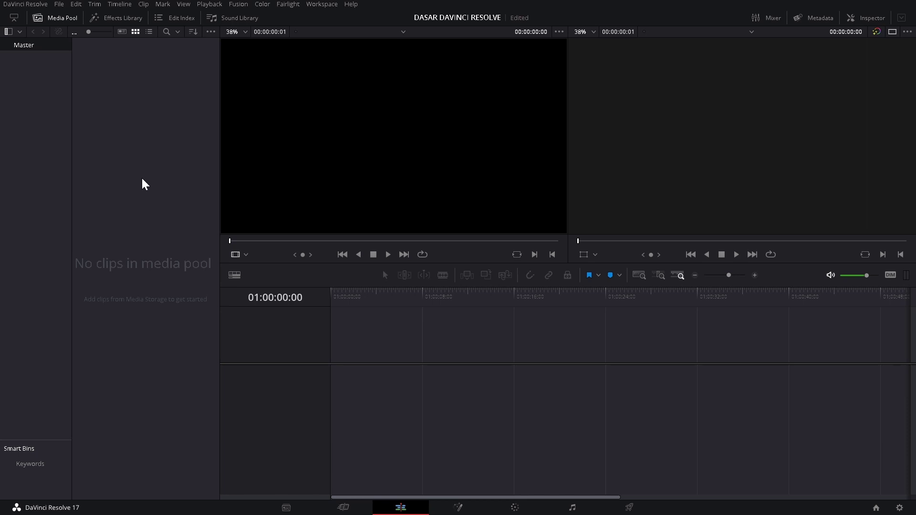
Import all four files from the DASAR EDITING folder into the media pool
right_click(142, 179)
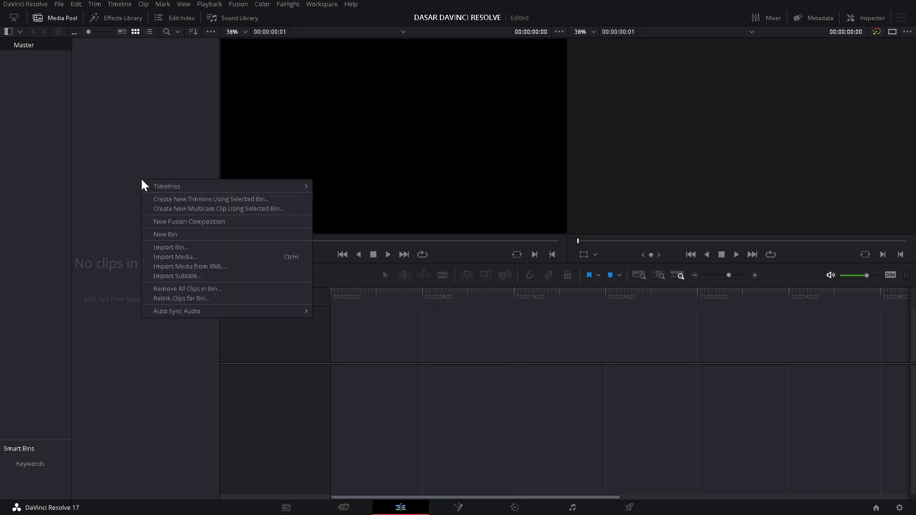
click(171, 257)
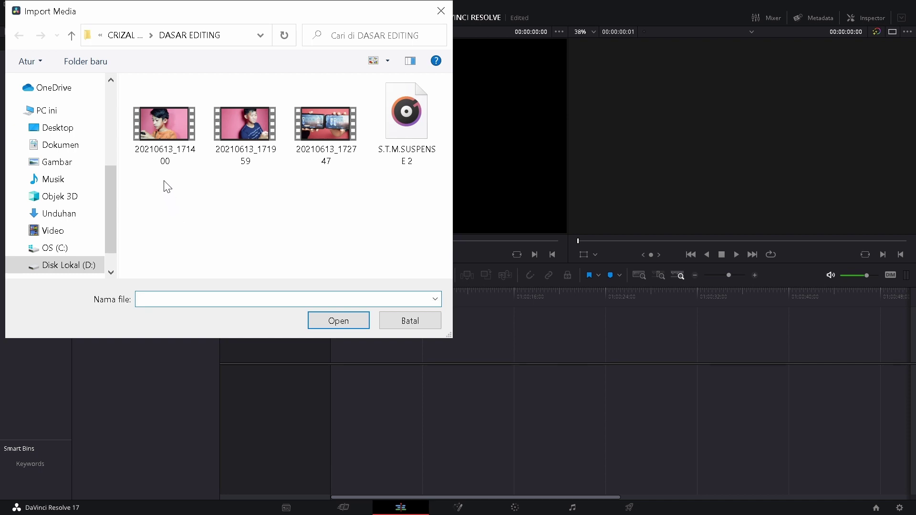
drag(163, 181, 410, 129)
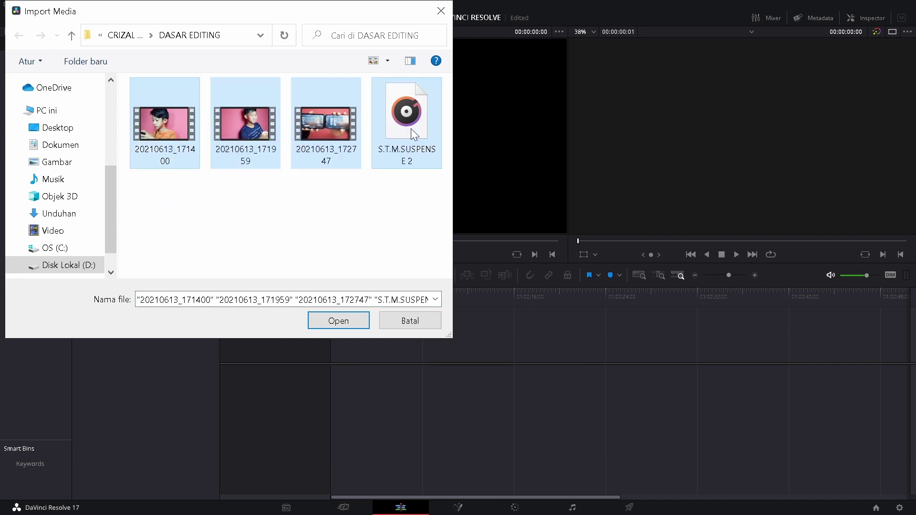
click(343, 326)
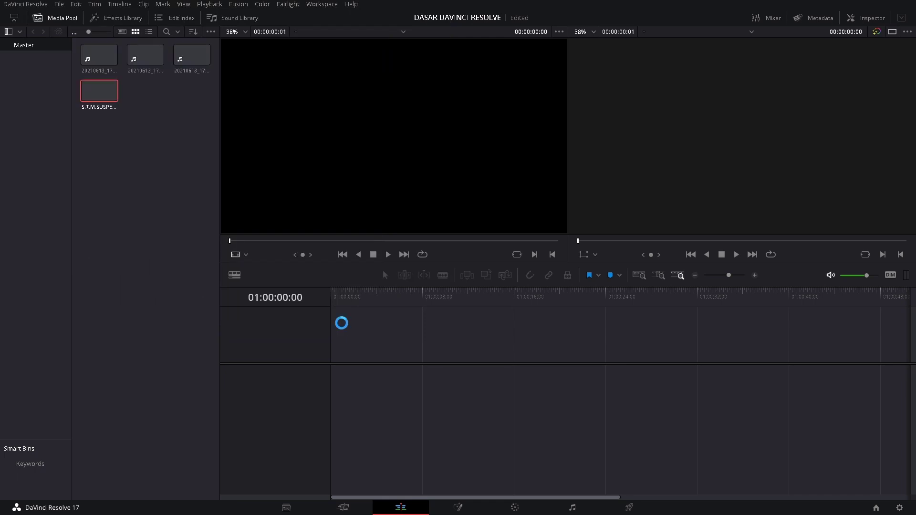
Rename the three media pool clips to 1, 2 and 3, then load clip 1 for preview
click(101, 57)
key(F2)
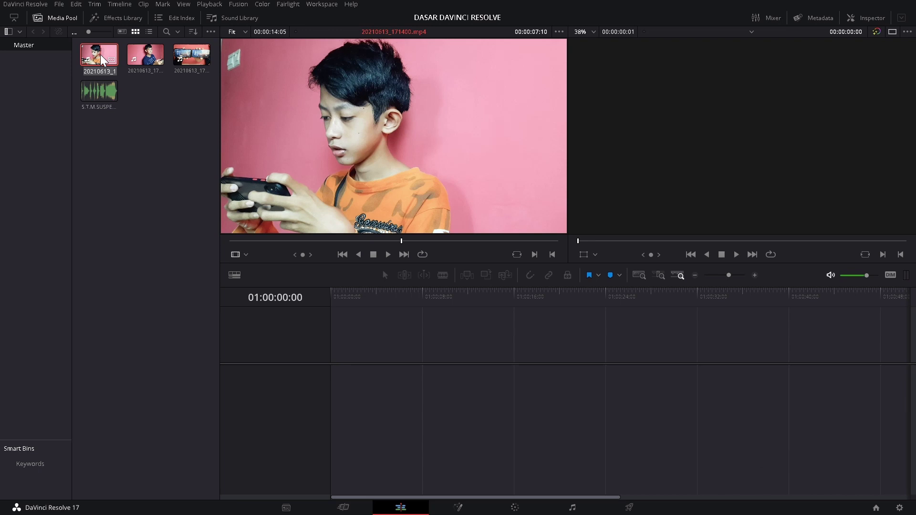
text(1)
click(161, 102)
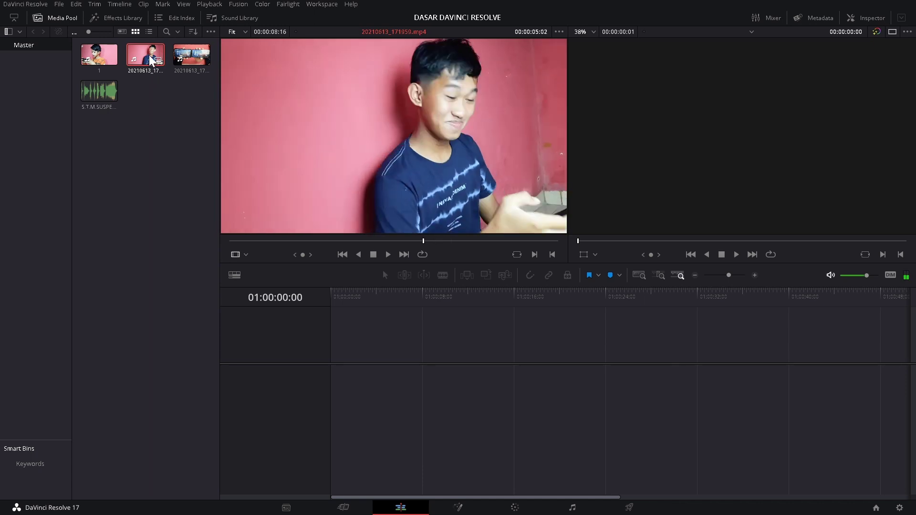
double_click(145, 71)
text(2)
key(Return)
double_click(190, 64)
text(3)
key(Return)
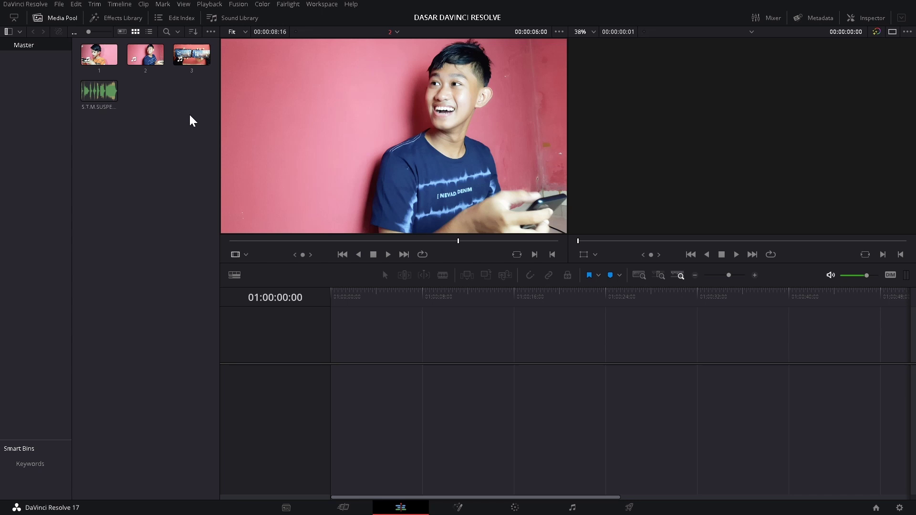
click(98, 55)
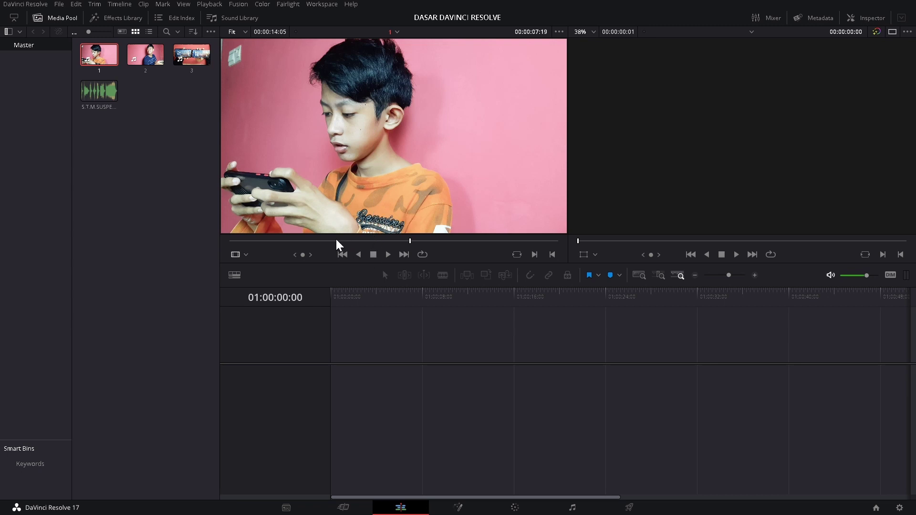
Show the audio waveform overlay on clip 1 in the source viewer
drag(322, 241, 319, 243)
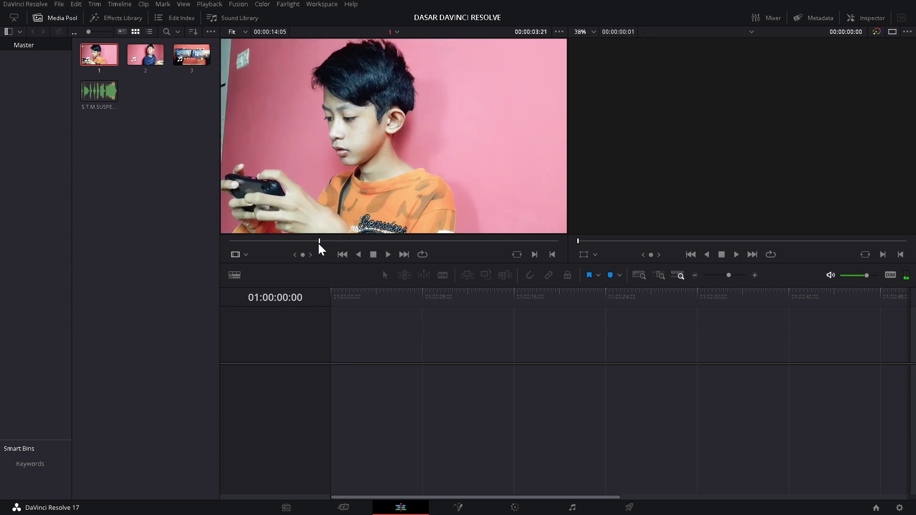
click(559, 32)
click(575, 82)
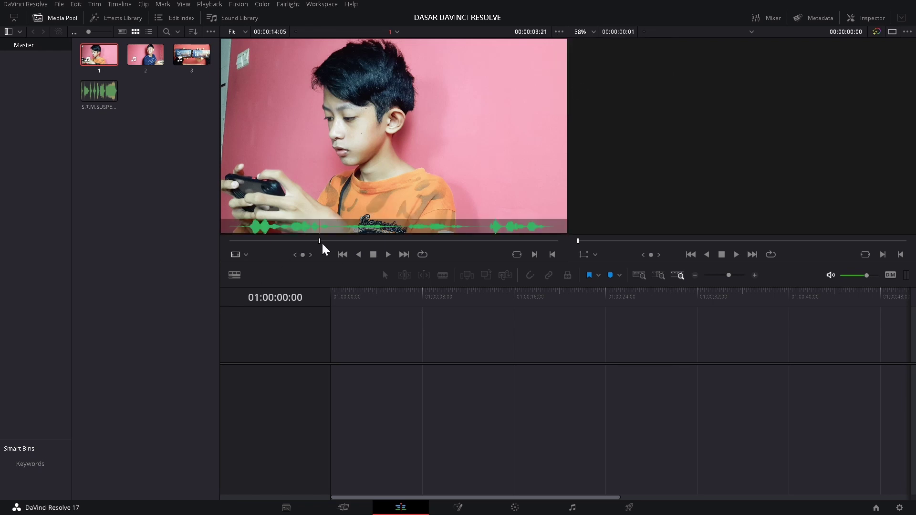
Mark clip 1's Out point so the used section lasts 00:00:04:12
drag(322, 243, 459, 241)
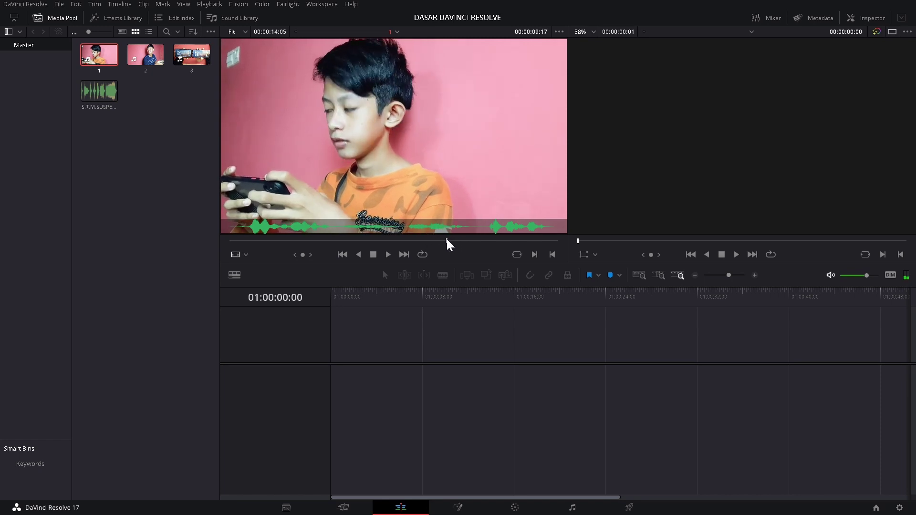
click(446, 240)
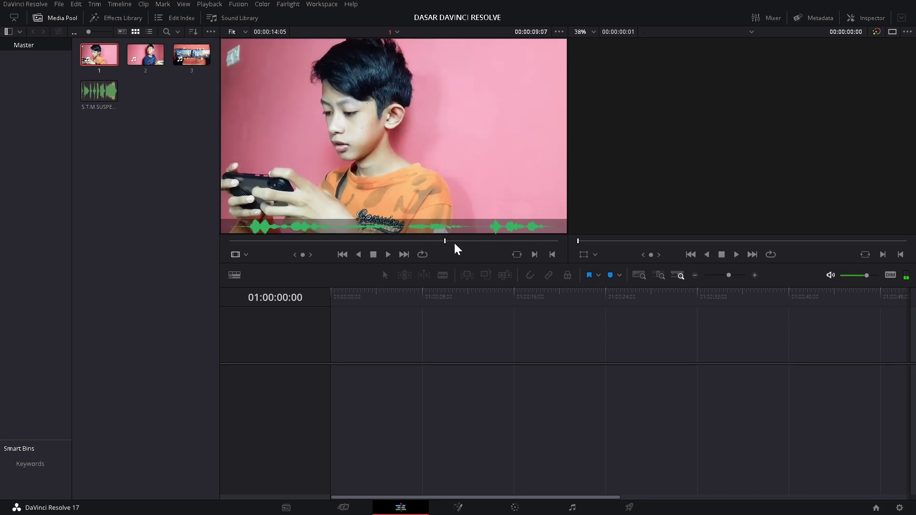
click(530, 256)
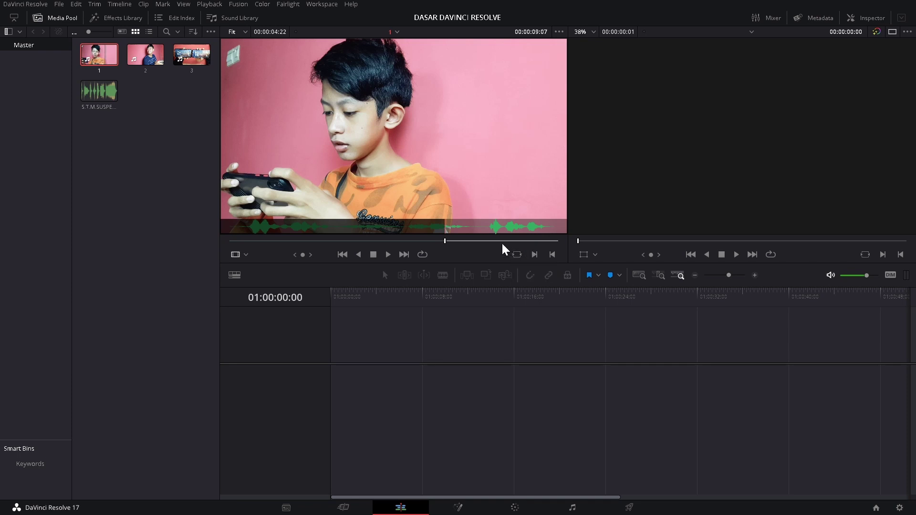
drag(516, 244, 548, 244)
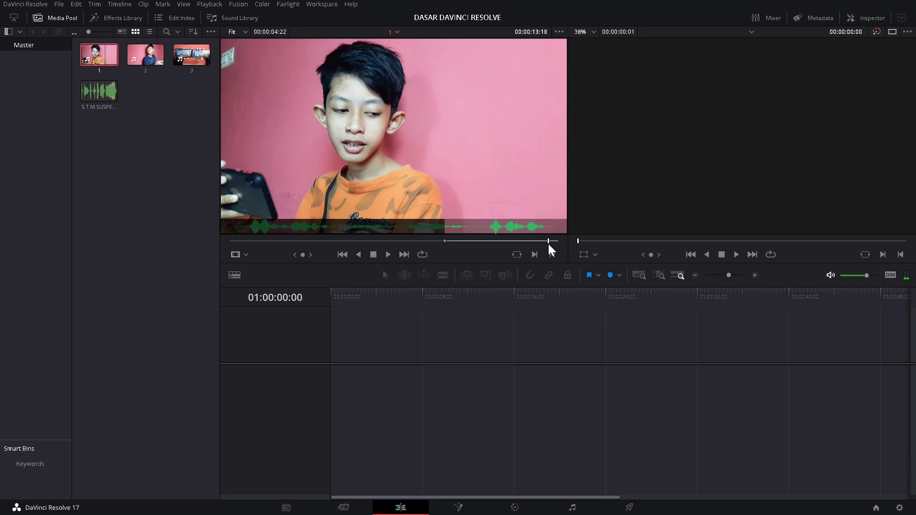
click(553, 255)
mouse_move(364, 129)
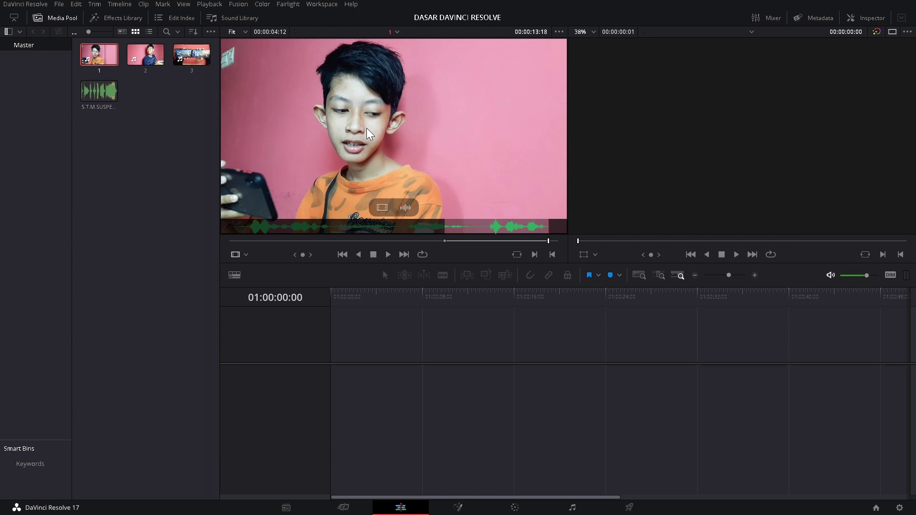
Place clip 1's marked section at the start of a new timeline, deleting an extra V1 copy
drag(366, 127, 382, 330)
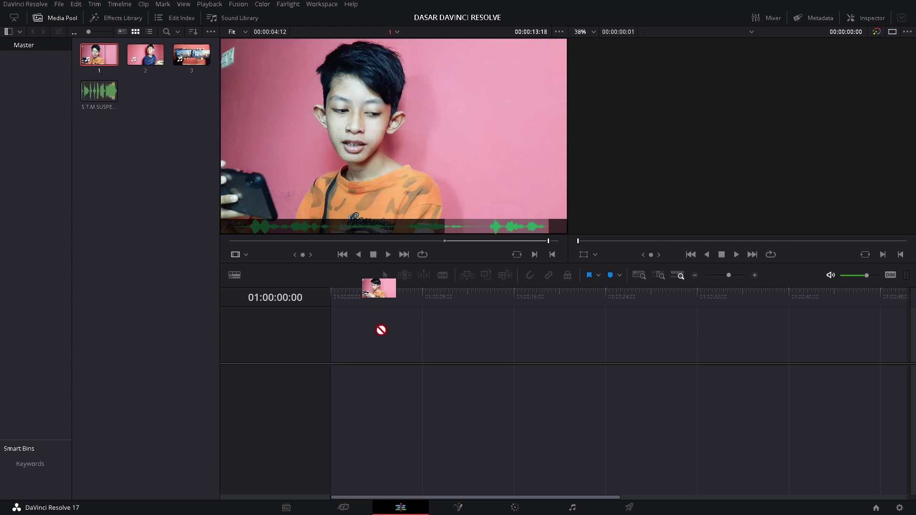
drag(381, 330, 336, 394)
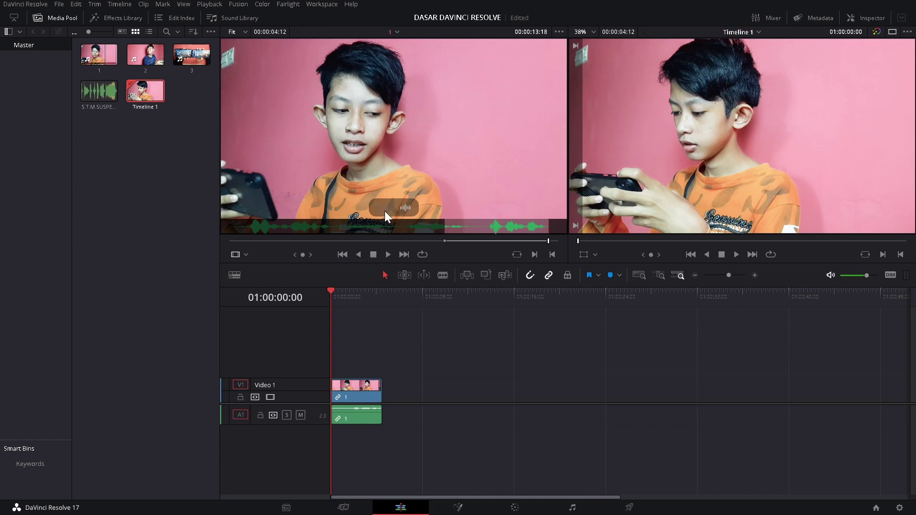
mouse_move(384, 210)
mouse_down()
mouse_move(408, 392)
mouse_move(413, 384)
mouse_up()
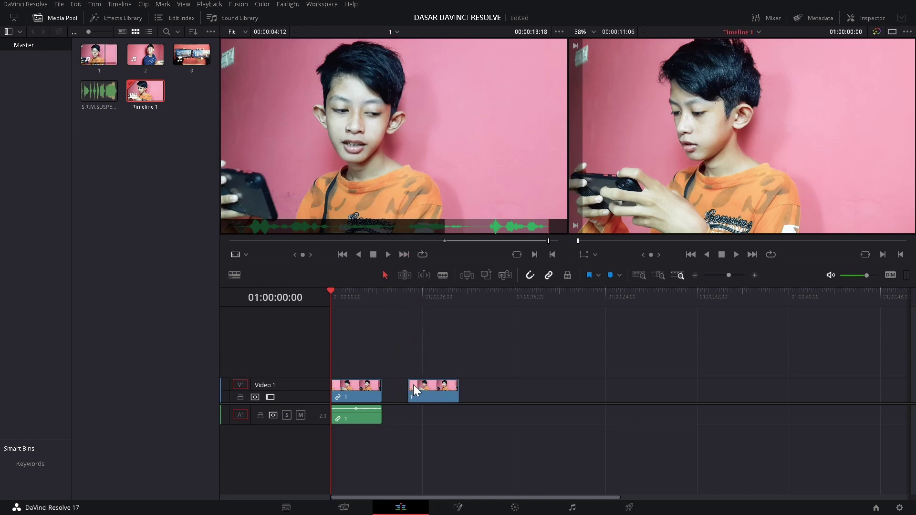
double_click(439, 388)
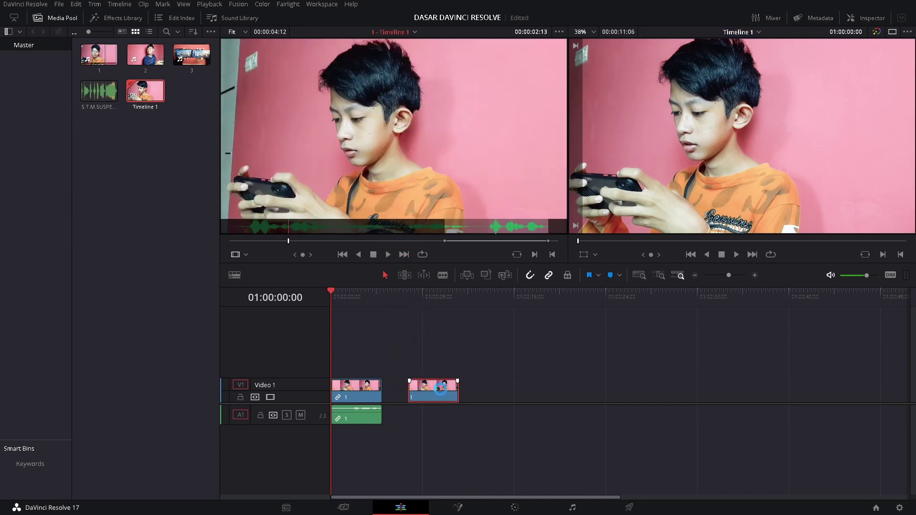
key(Delete)
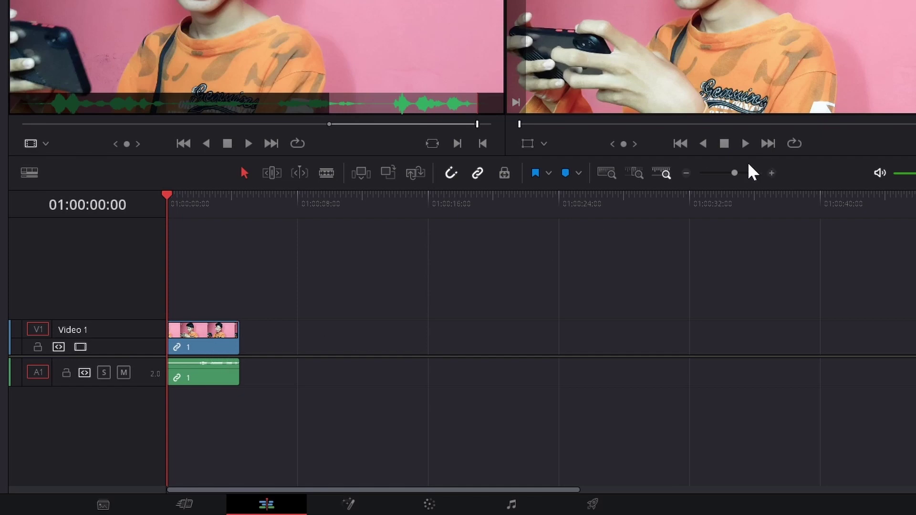
Zoom the timeline in, then play and scrub clip 1 past its end to review it
drag(733, 172, 742, 173)
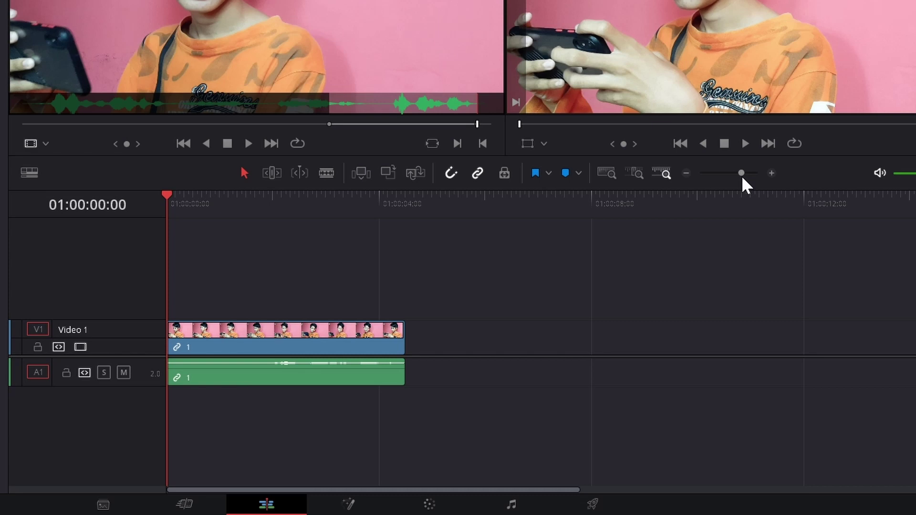
key(space)
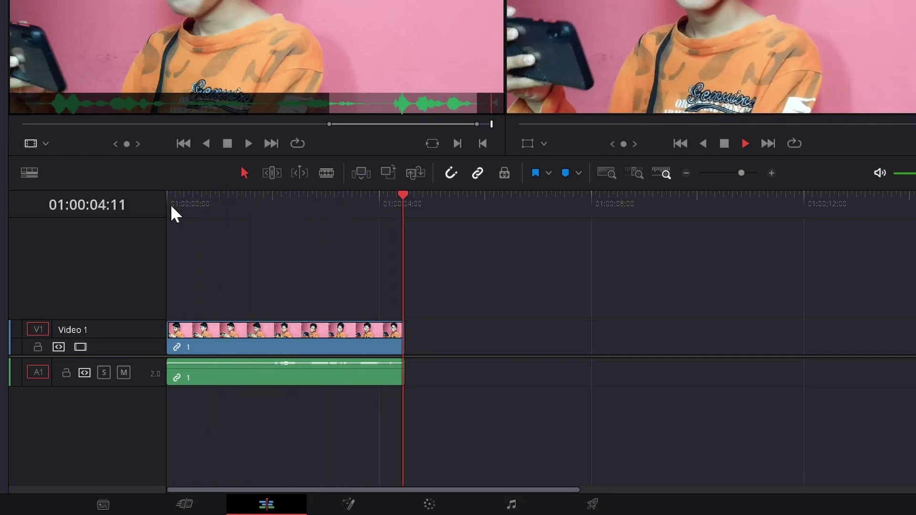
click(171, 196)
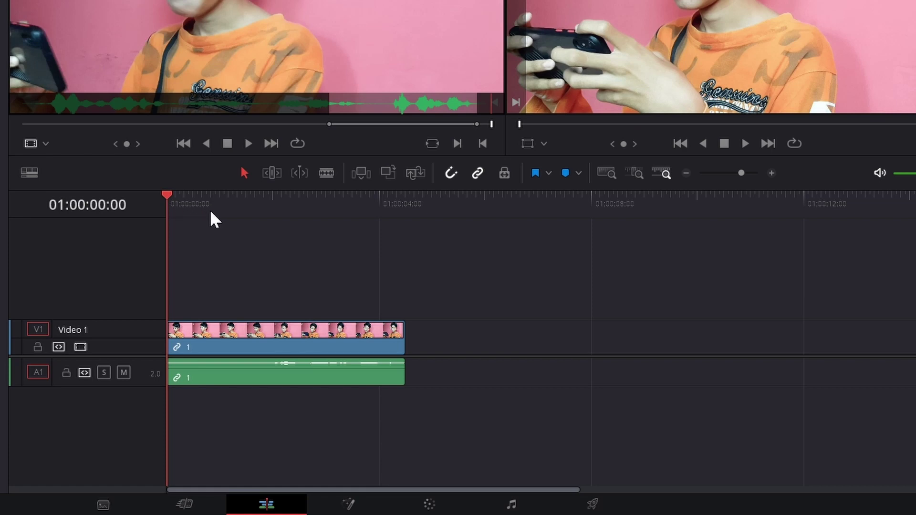
drag(210, 212, 227, 214)
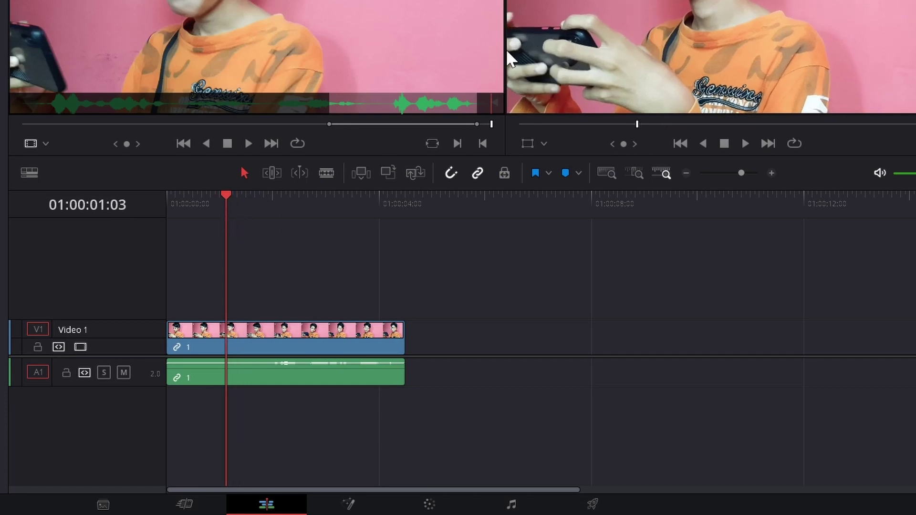
click(273, 197)
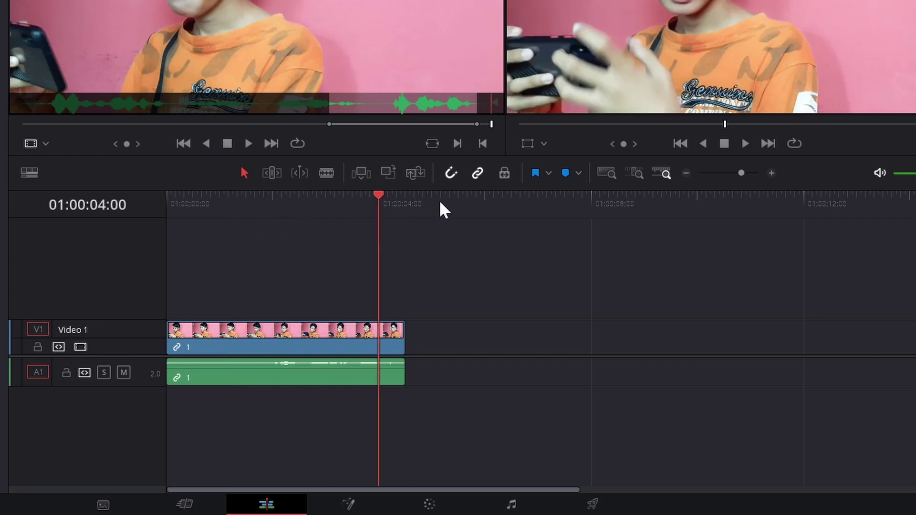
drag(318, 198, 454, 199)
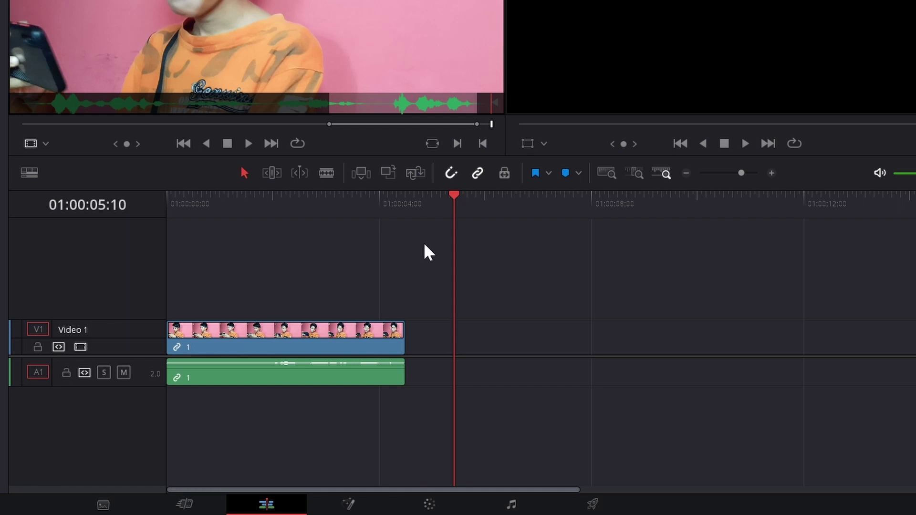
Blade the clip at 01:00:00:05 and delete the five-frame front piece
mouse_move(404, 337)
mouse_down()
mouse_move(324, 379)
mouse_move(332, 379)
mouse_up()
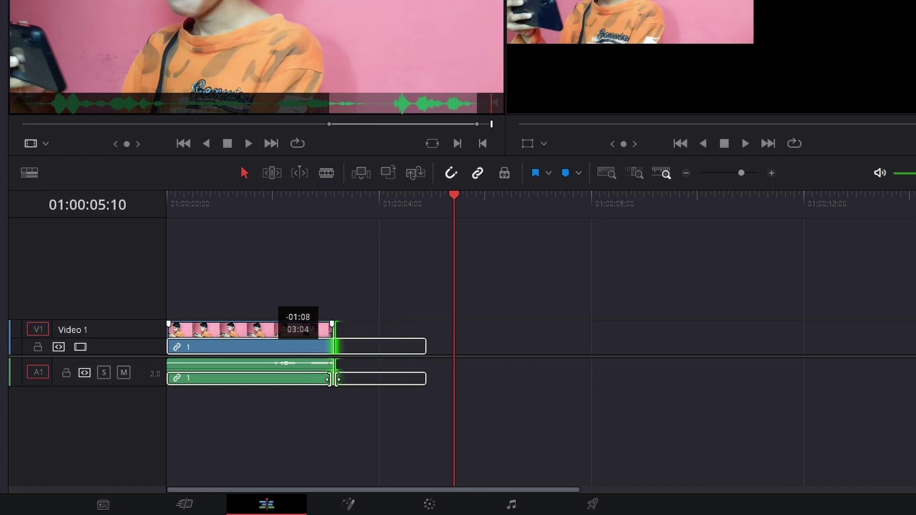
key(ctrl+z)
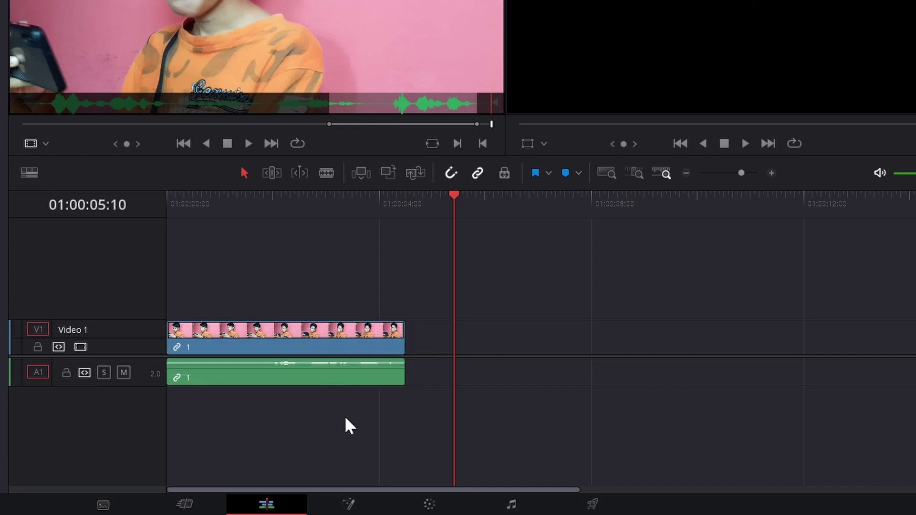
click(327, 173)
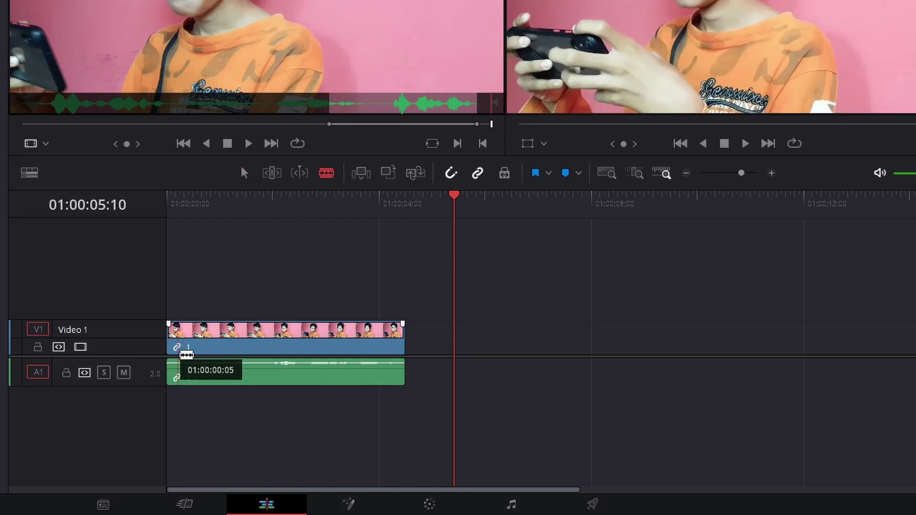
click(180, 354)
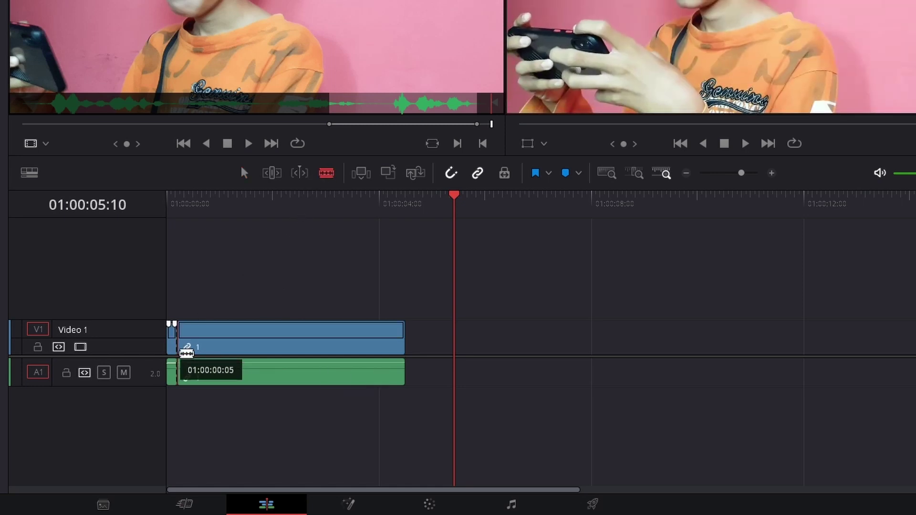
click(239, 179)
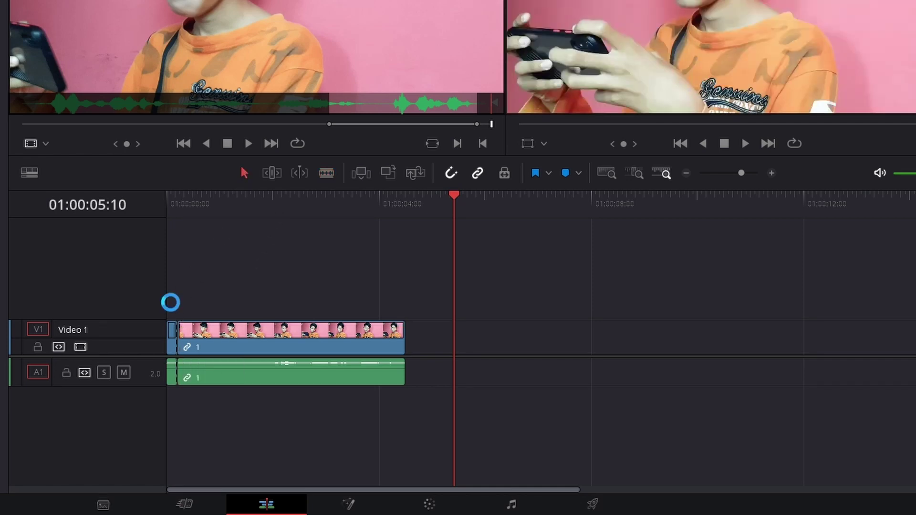
click(172, 334)
key(BackSpace)
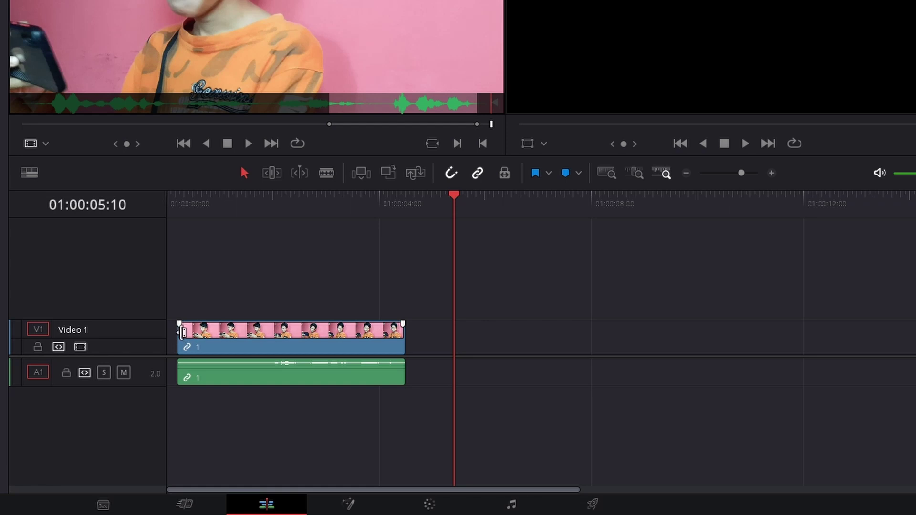
Slide clip 1 left so it starts at the beginning of the timeline
drag(210, 335, 175, 336)
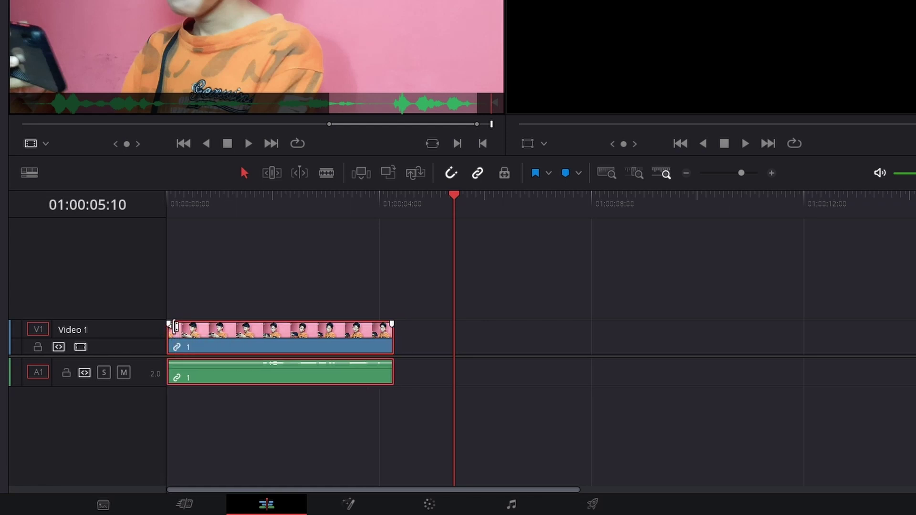
key(ctrl+z)
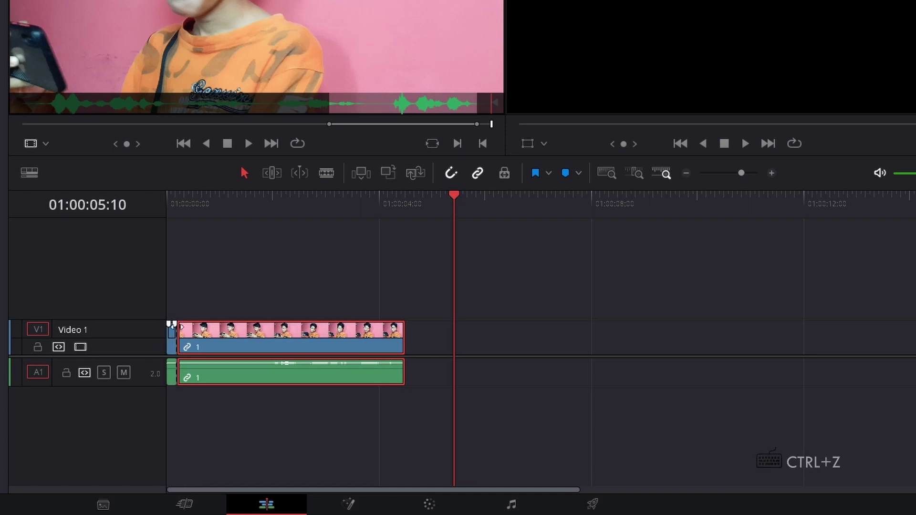
click(172, 342)
drag(196, 349, 178, 349)
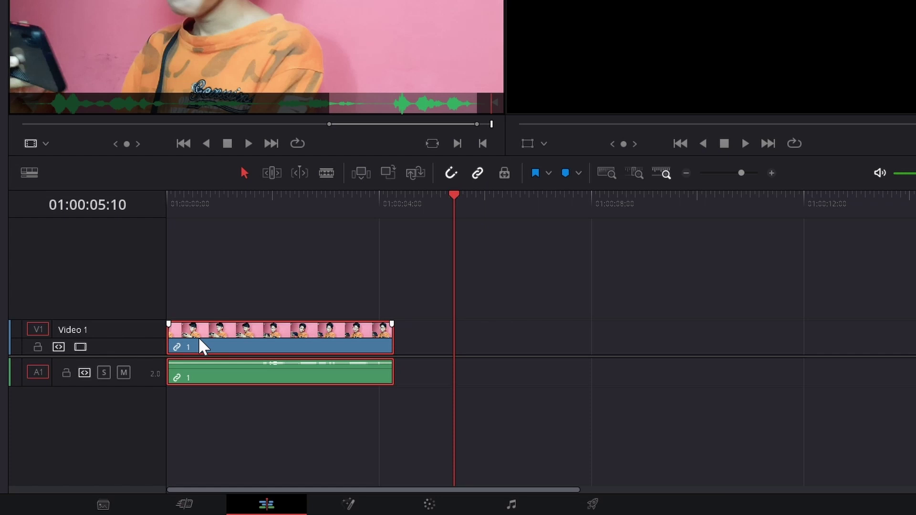
key(ctrl+r)
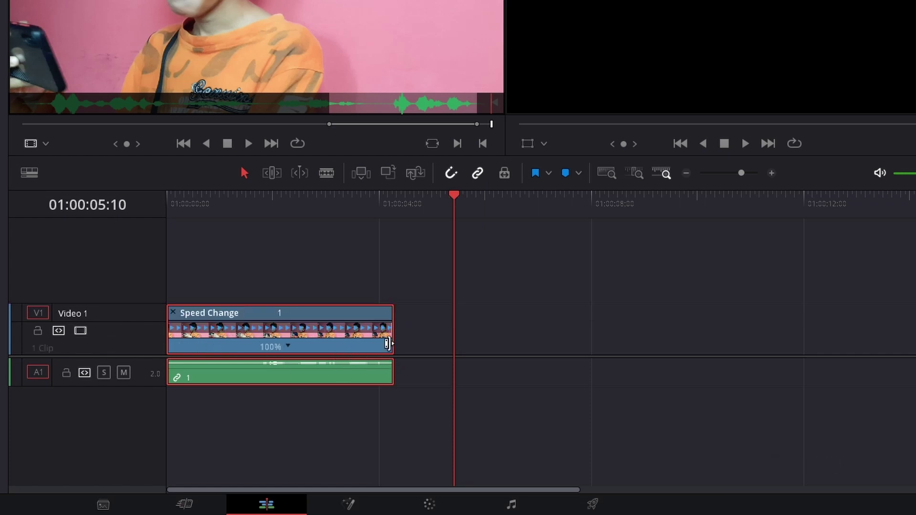
drag(391, 314, 314, 319)
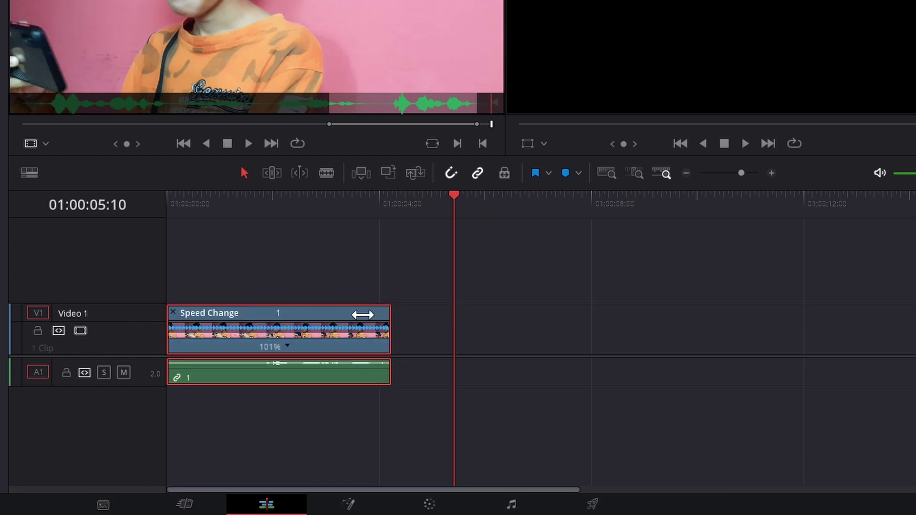
drag(384, 322, 736, 311)
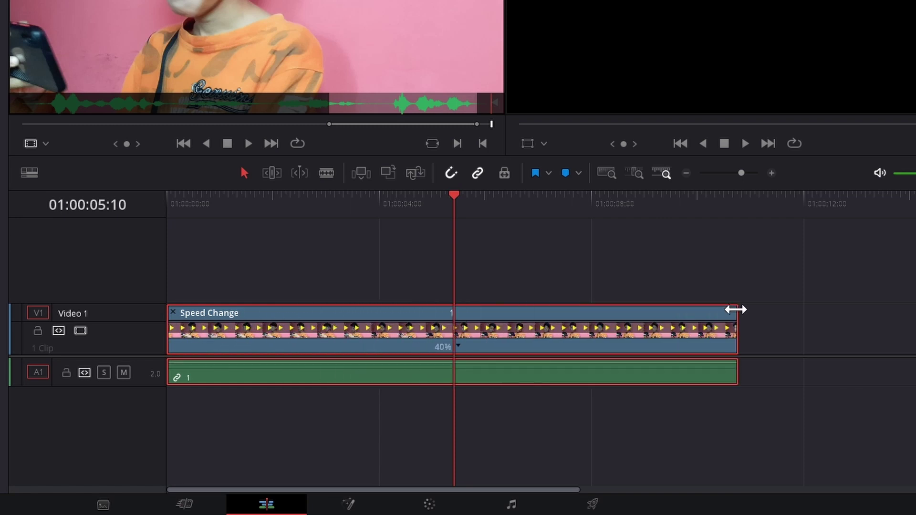
click(254, 199)
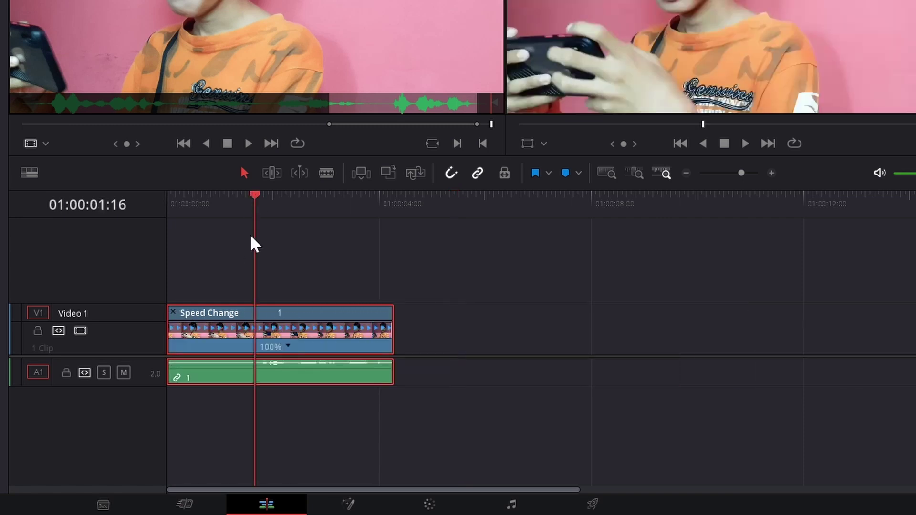
key(ctrl+r)
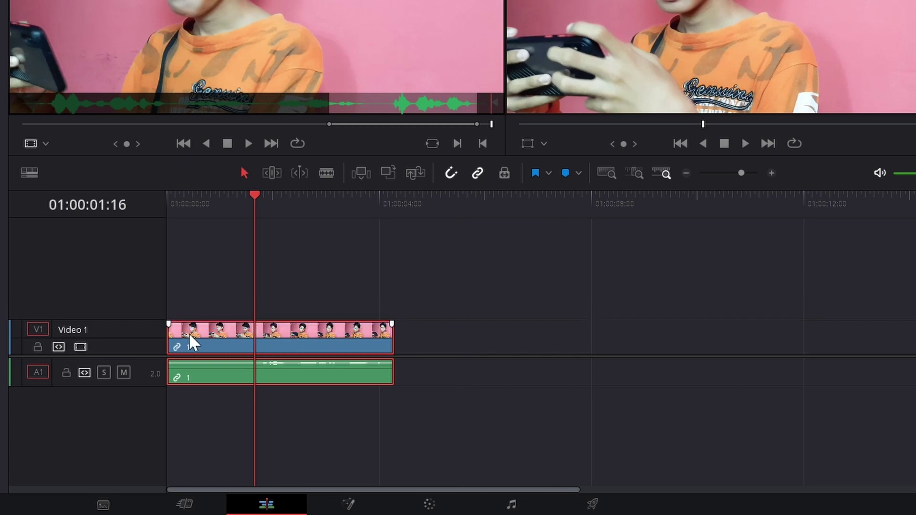
key(ctrl+s)
click(862, 22)
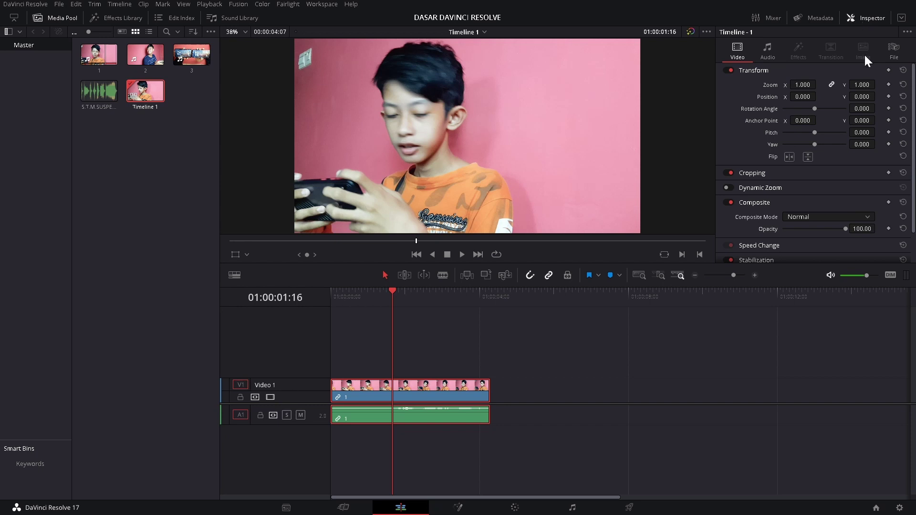
drag(797, 85, 819, 85)
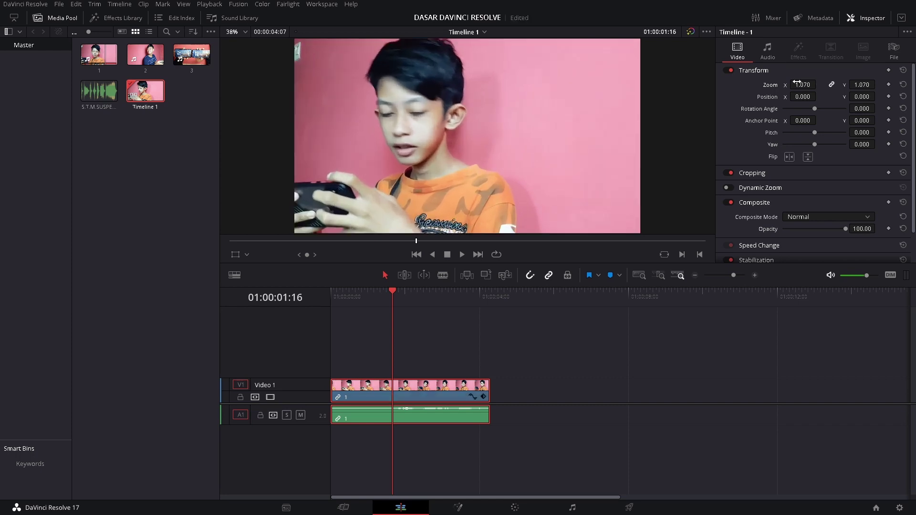
key(space)
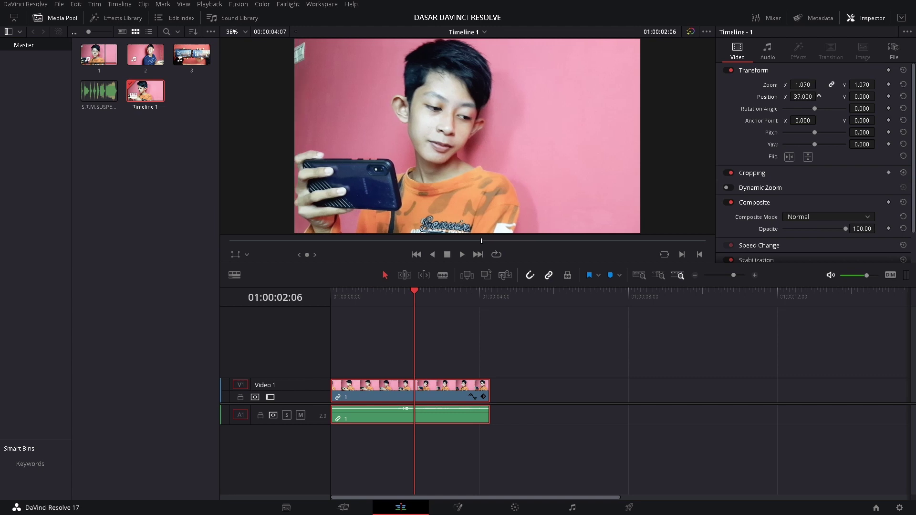
mouse_move(802, 96)
mouse_down()
mouse_move(878, 97)
mouse_move(854, 96)
mouse_up()
click(903, 70)
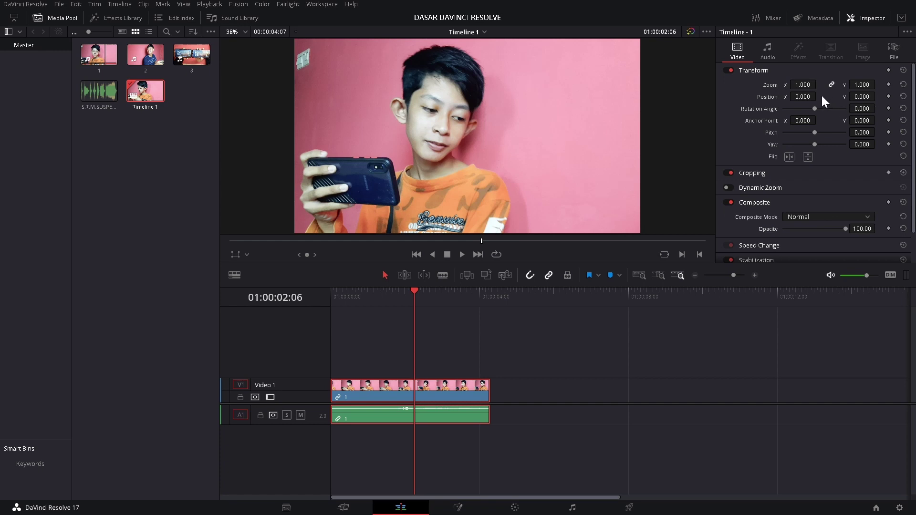
Try volume levels in the Inspector's Audio tab and make the Audio 1 track taller
click(766, 55)
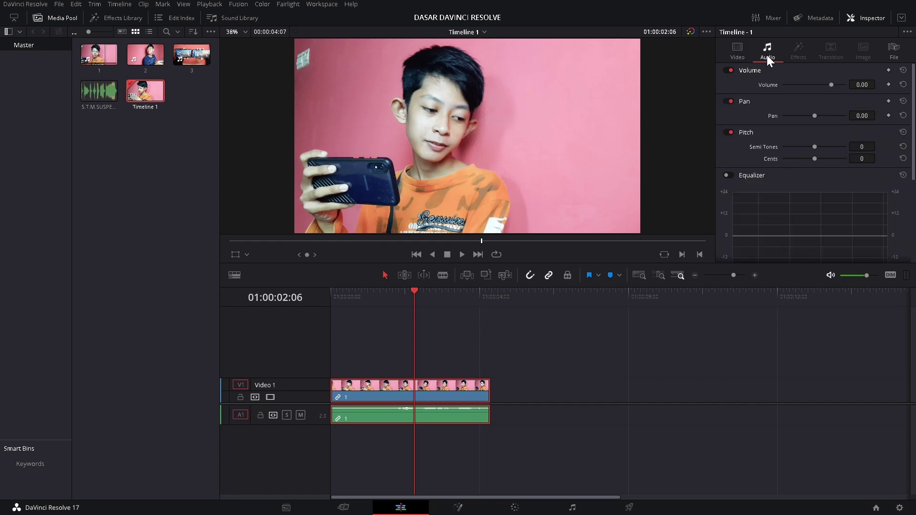
drag(832, 86, 834, 90)
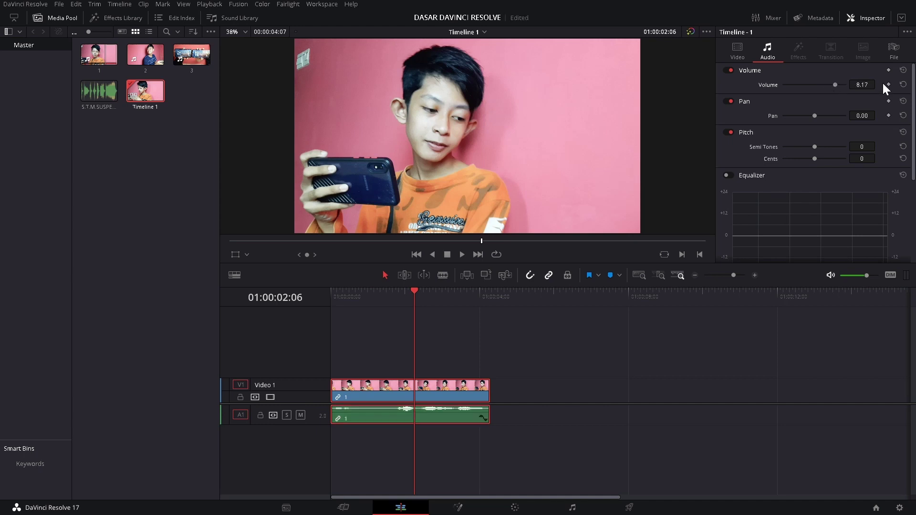
click(903, 85)
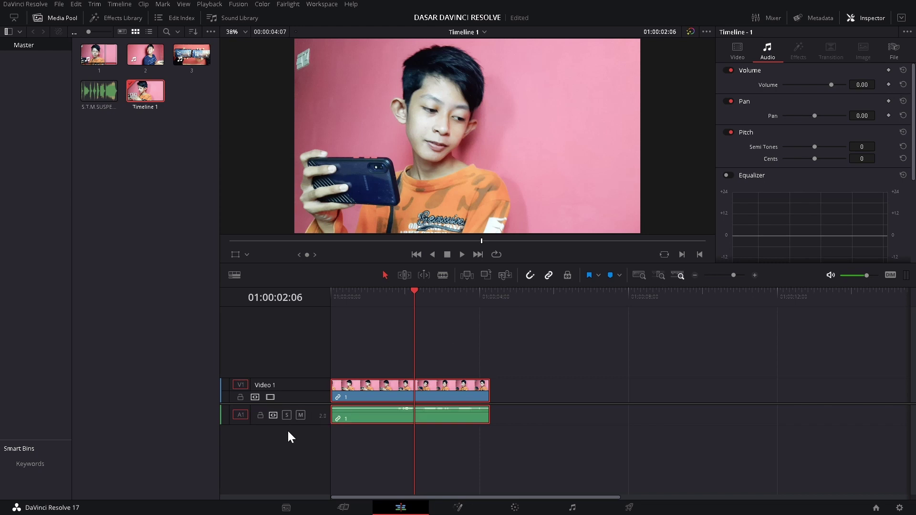
drag(317, 422, 327, 436)
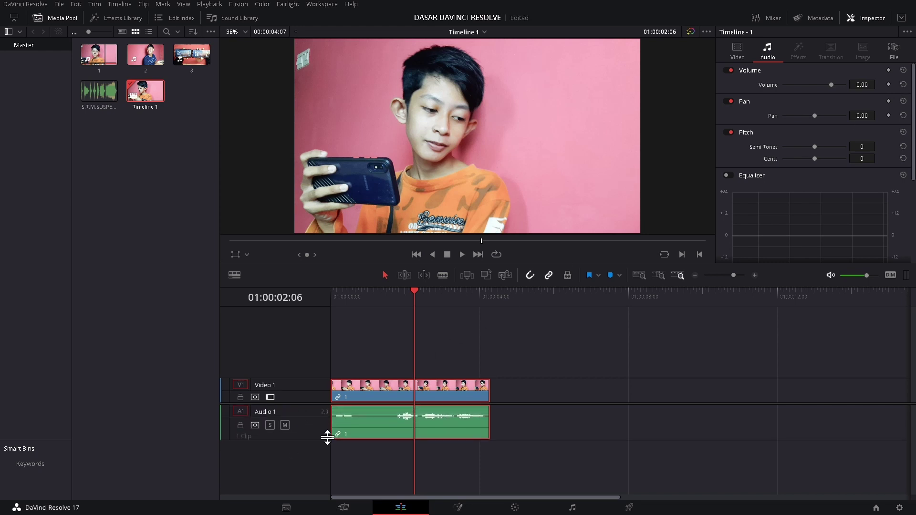
Set the clip volume to 8.00 and save the project
double_click(862, 85)
text(8)
key(Return)
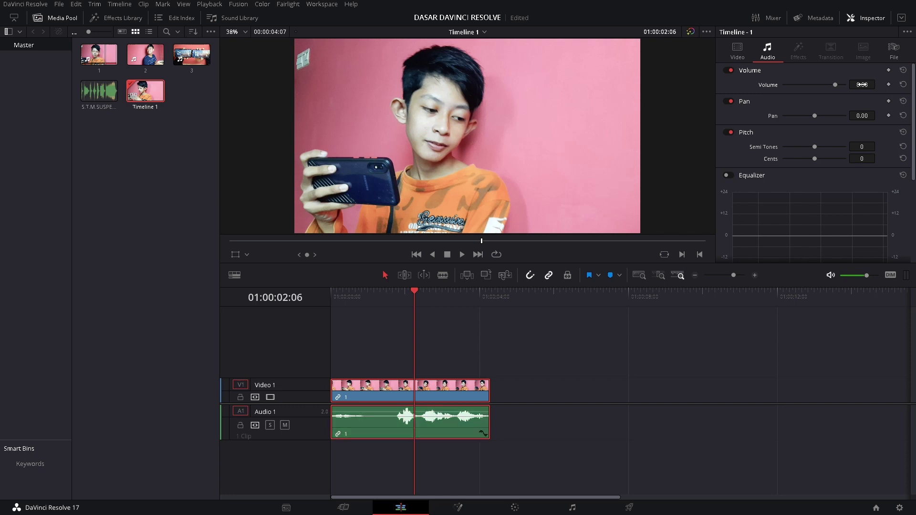
key(ctrl+s)
Set the viewer zoom to Fit and close the Inspector to restore the side-by-side viewers
scroll(508, 123, down, 4)
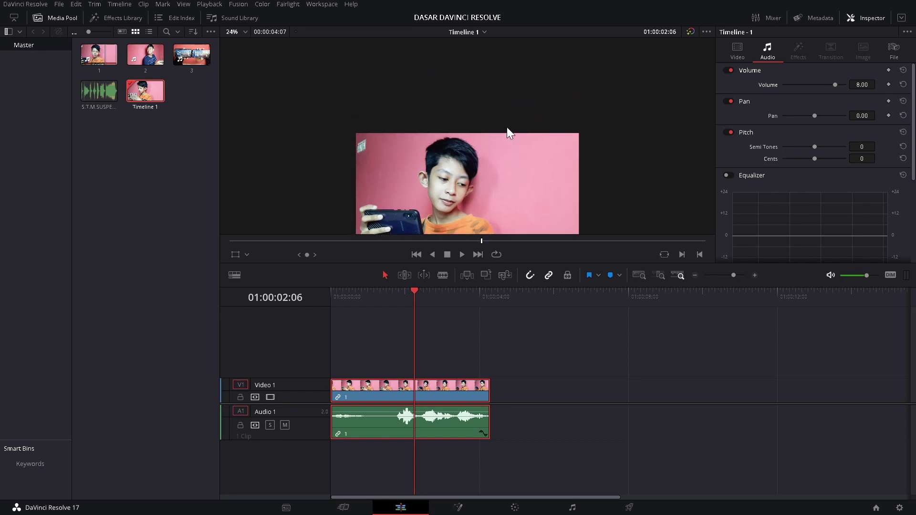
scroll(507, 127, down, 2)
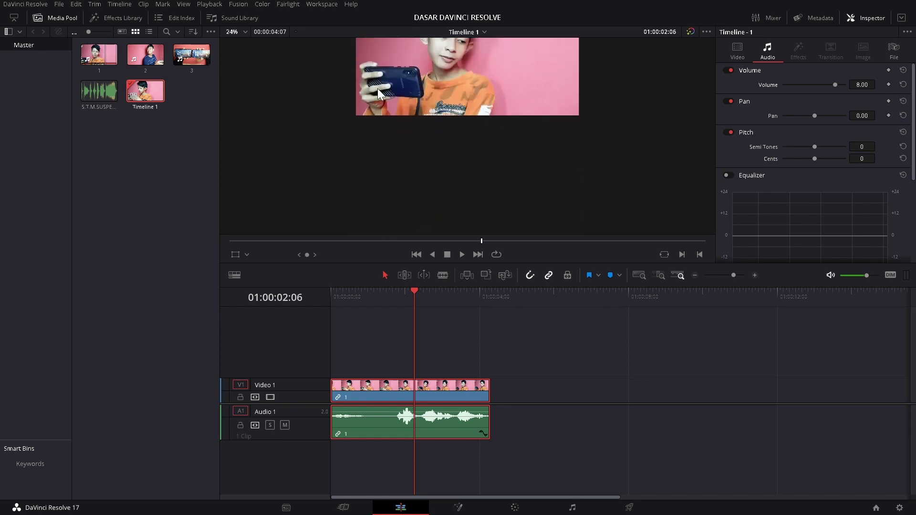
click(245, 32)
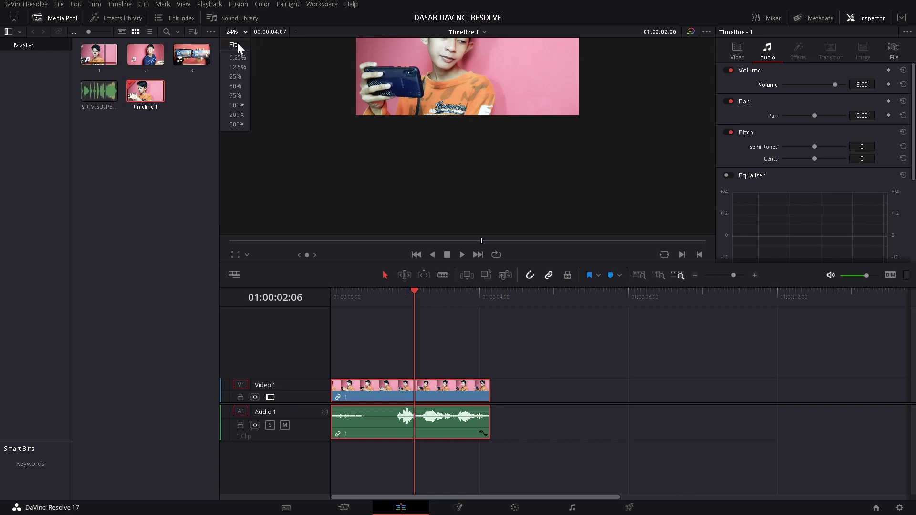
click(234, 45)
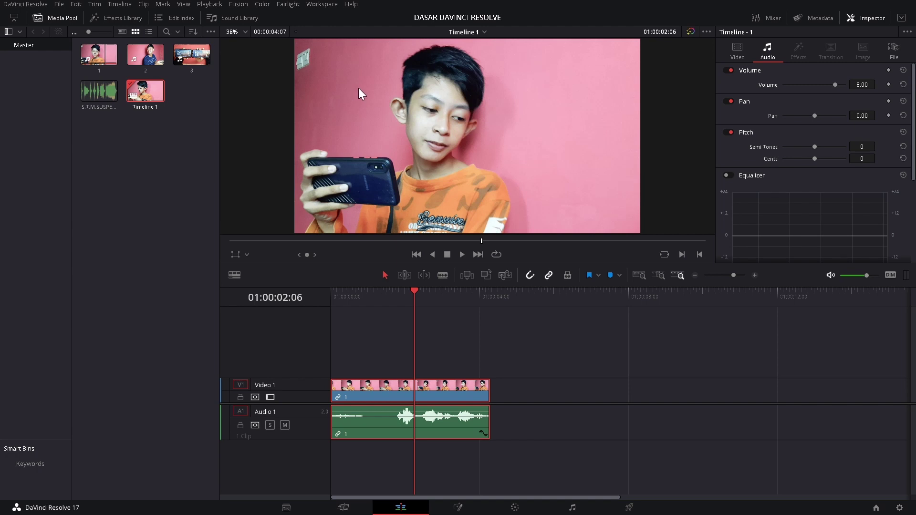
click(864, 18)
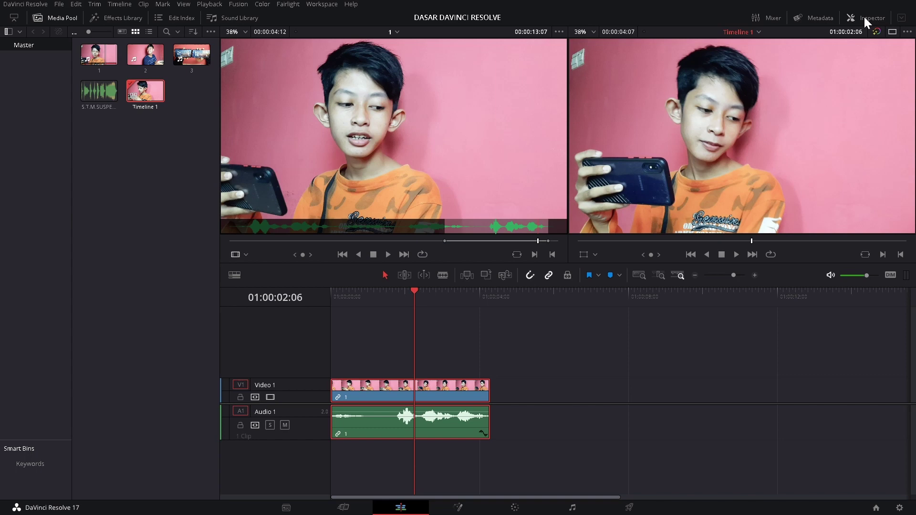
Switch to a single viewer and load clip 2 into the source viewer
click(891, 32)
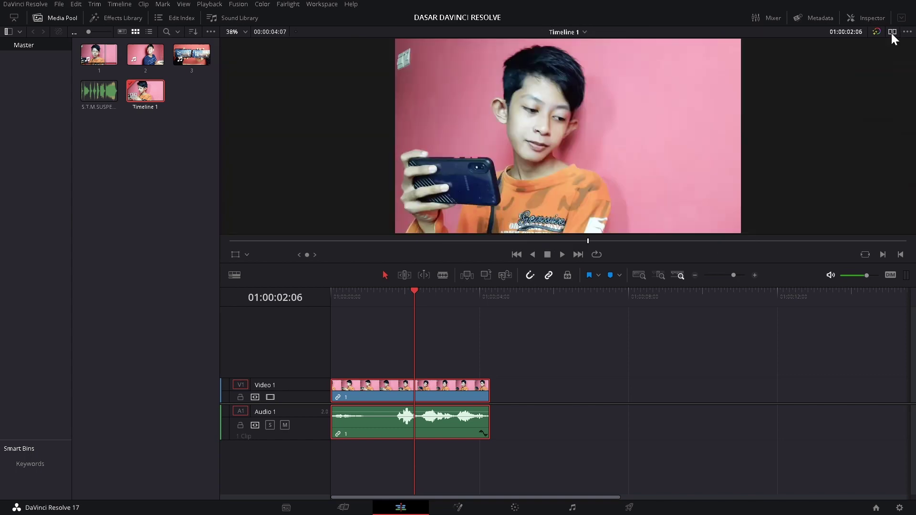
click(891, 32)
click(891, 32)
double_click(153, 63)
double_click(154, 64)
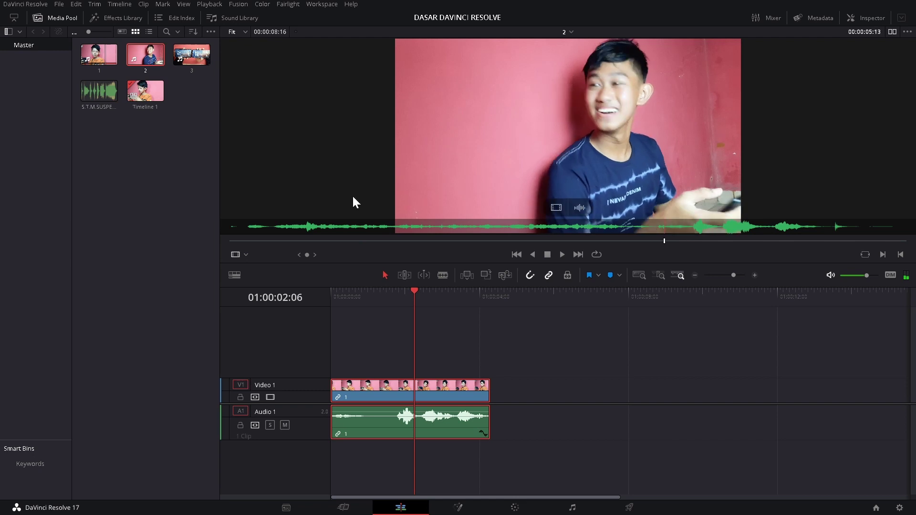
Mark a 00:00:01:16 section of clip 2 and place it after clip 1 on Video 1
drag(673, 238, 691, 244)
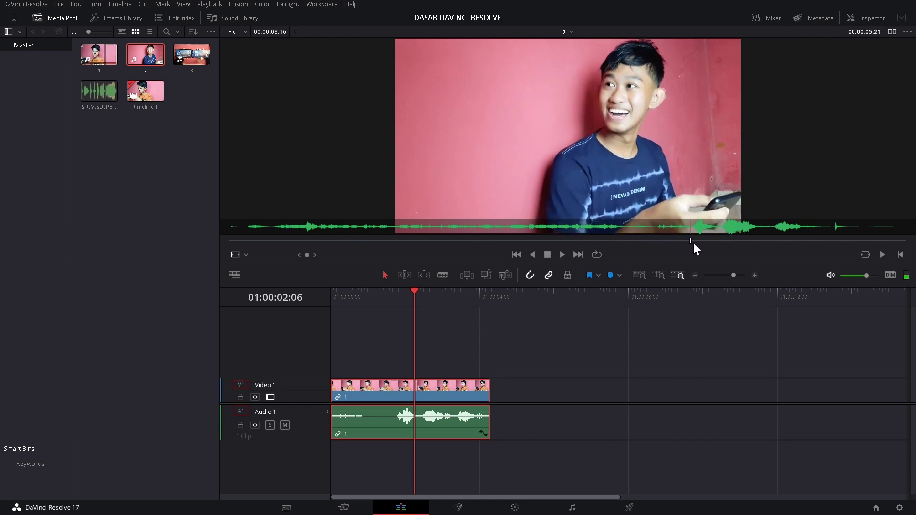
click(882, 254)
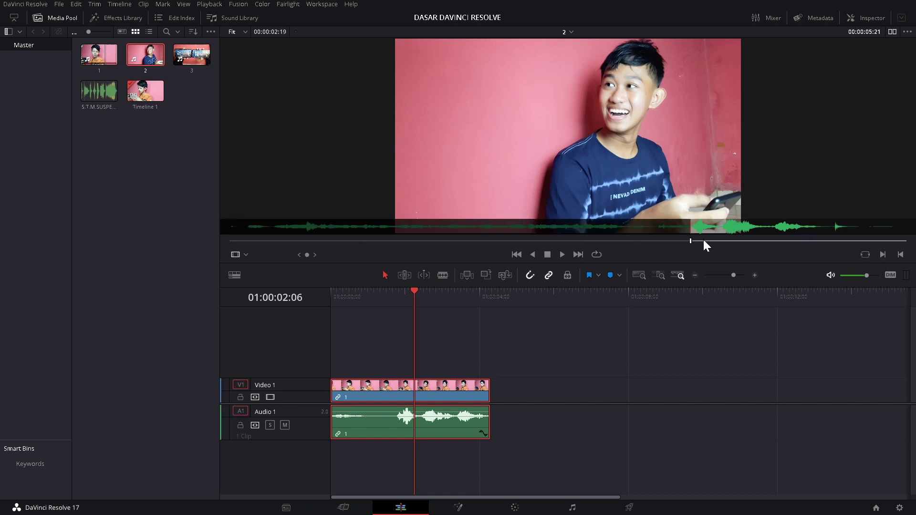
key(space)
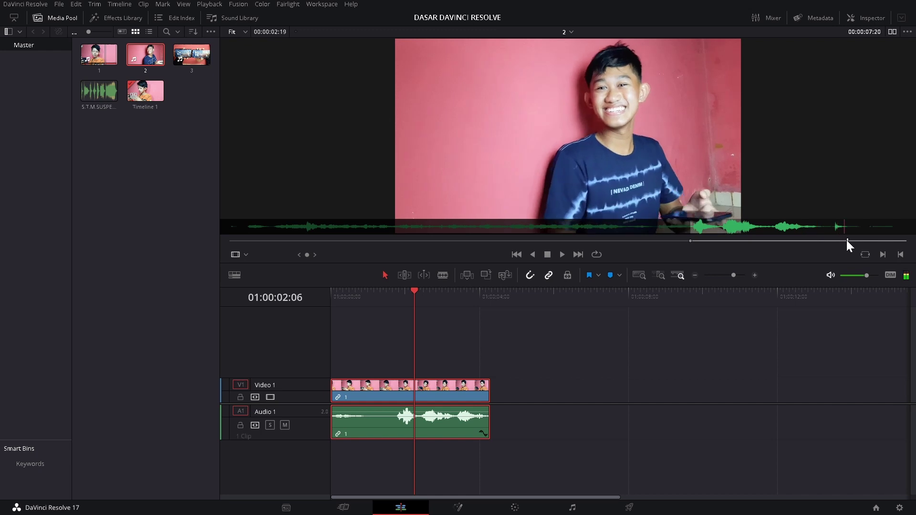
drag(847, 241, 818, 240)
click(899, 253)
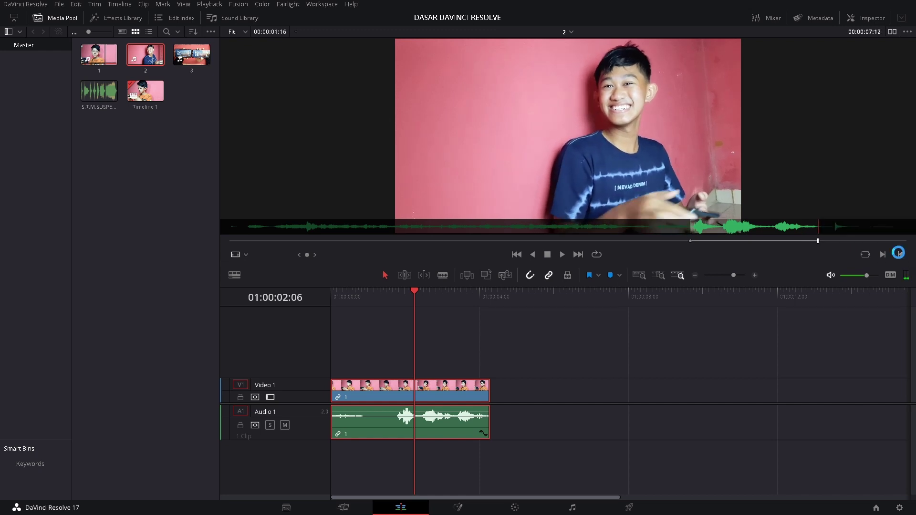
mouse_move(623, 233)
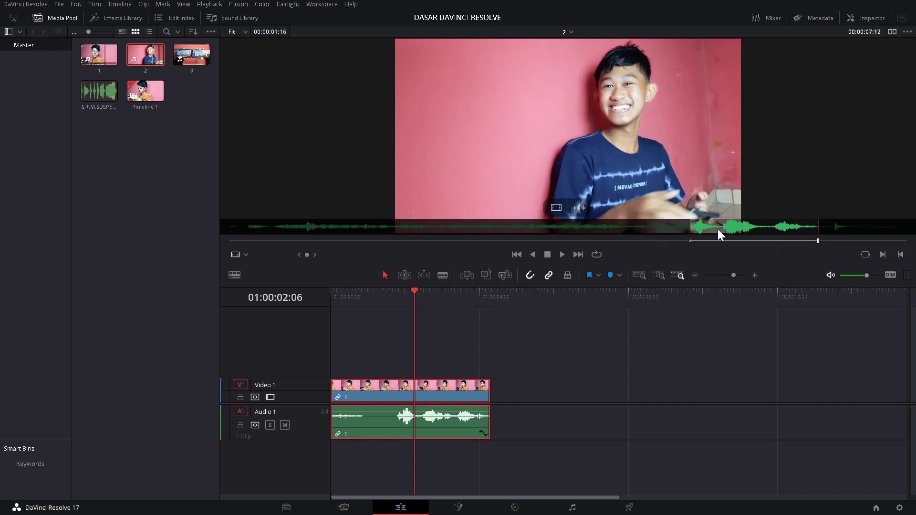
mouse_move(618, 170)
mouse_move(615, 165)
mouse_down()
mouse_move(501, 416)
mouse_move(497, 401)
mouse_up()
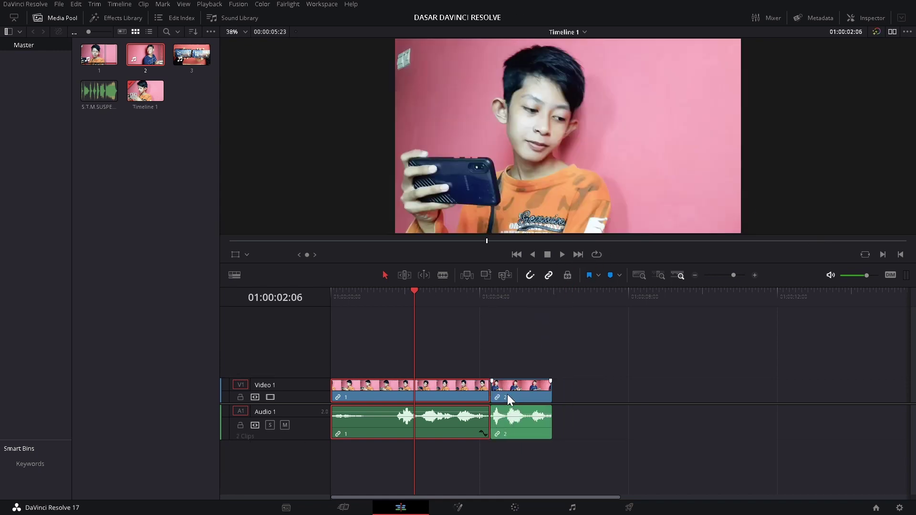
Move clip 2 onto Video 2/A2 from the timeline start, unlink its audio, and trim its video start later
click(197, 61)
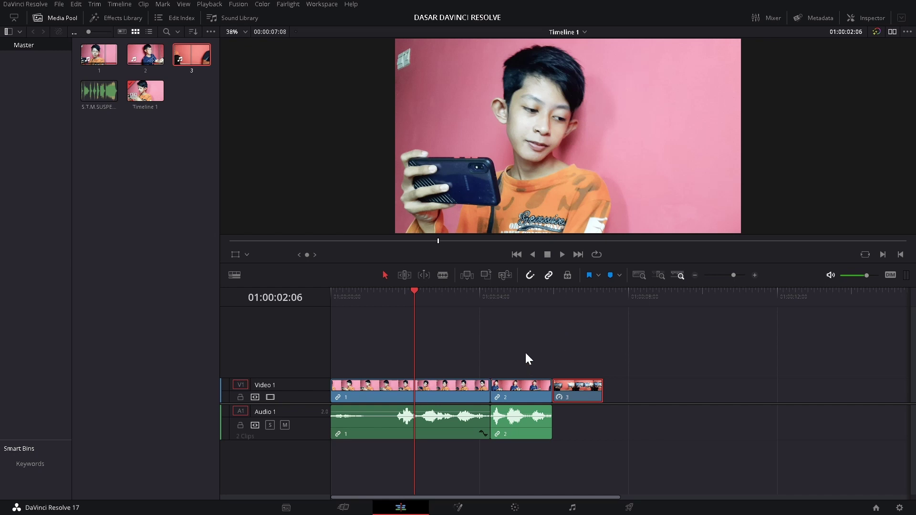
drag(519, 397, 501, 372)
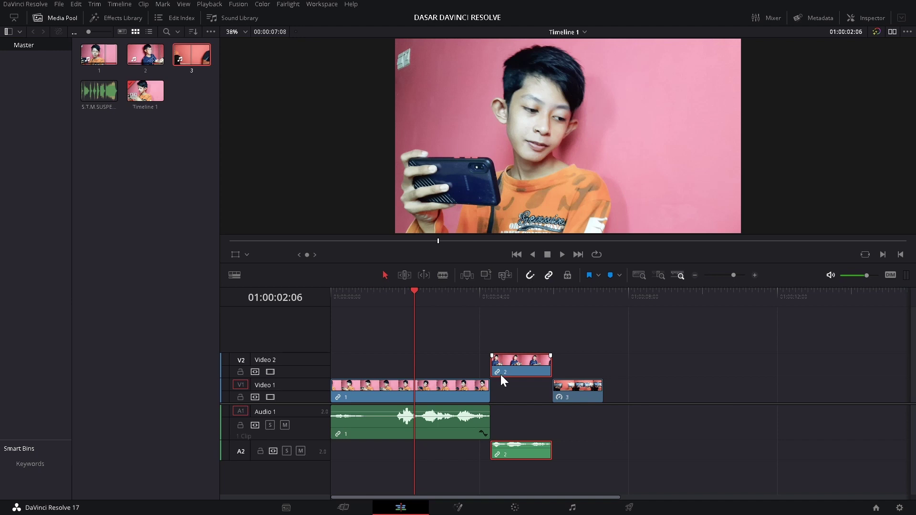
mouse_move(496, 363)
mouse_down()
mouse_move(321, 379)
mouse_move(353, 372)
mouse_up()
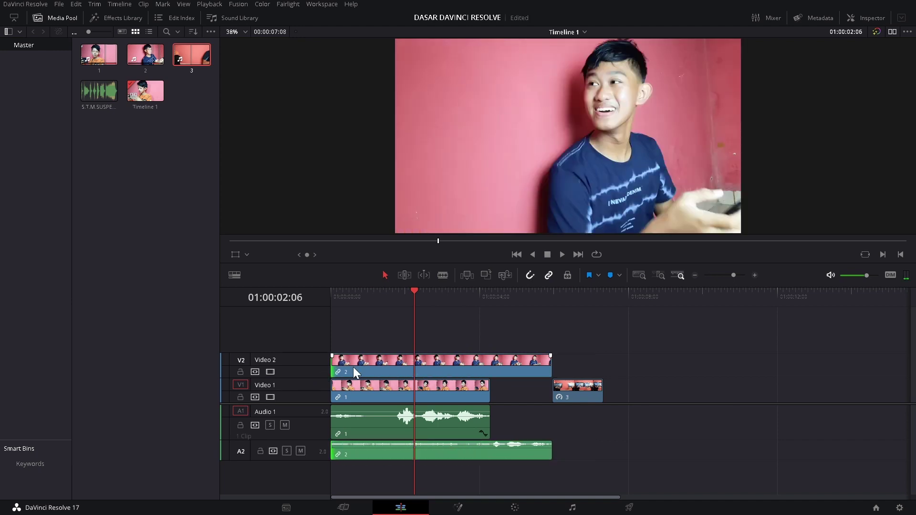
right_click(360, 366)
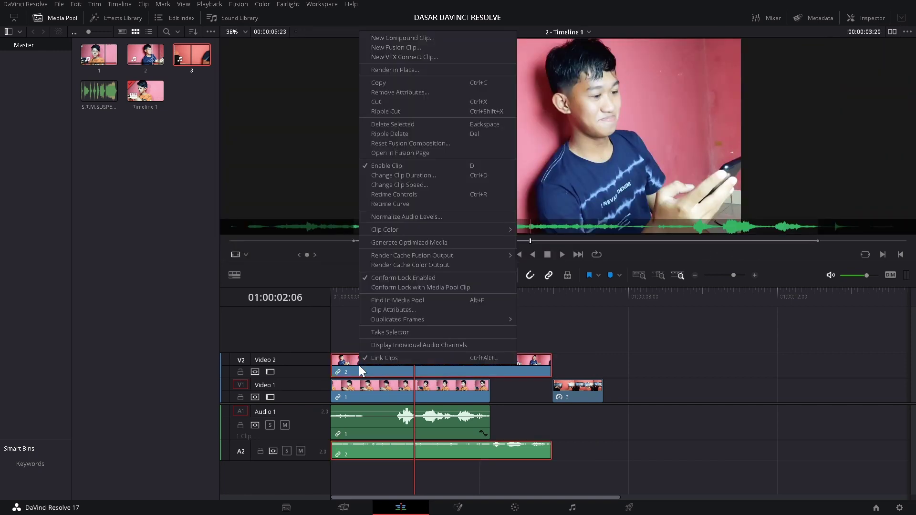
click(370, 358)
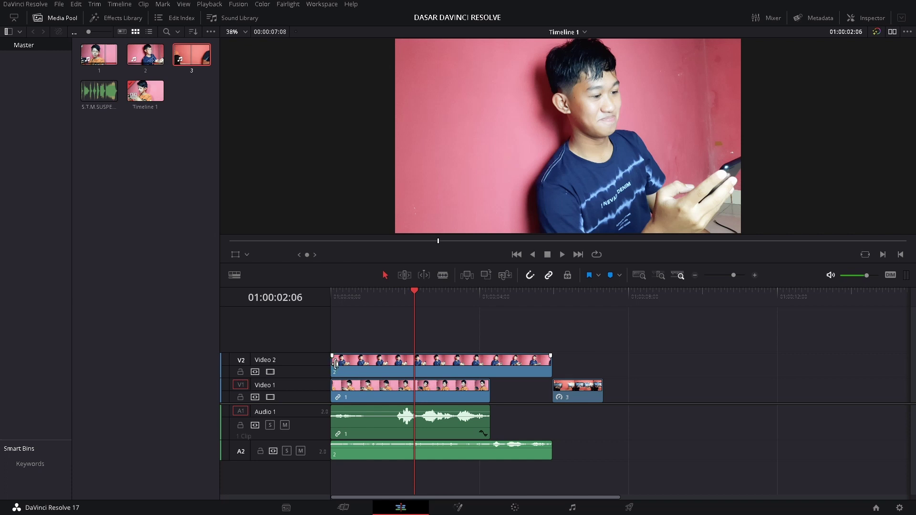
drag(342, 370, 451, 371)
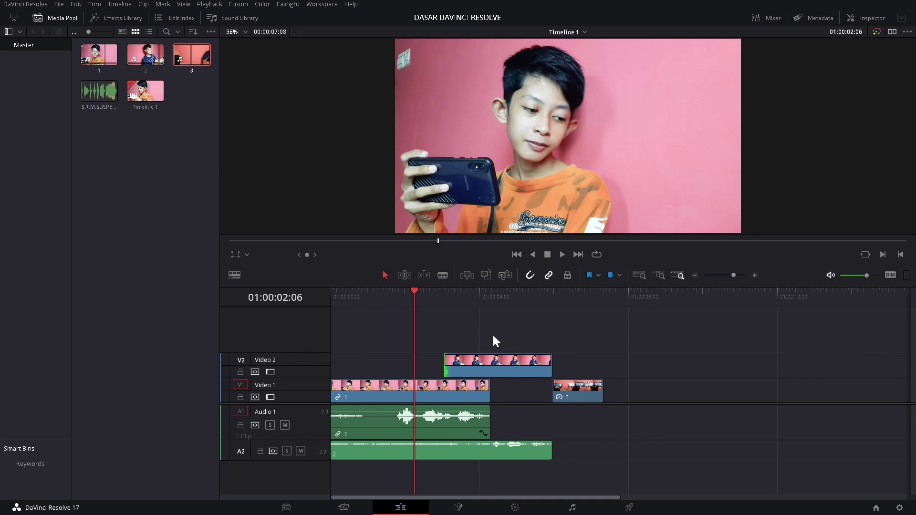
Play the edited timeline from the ruler position, then load S.T.M.SUSPENSE 2.mp3 for preview
click(384, 294)
key(space)
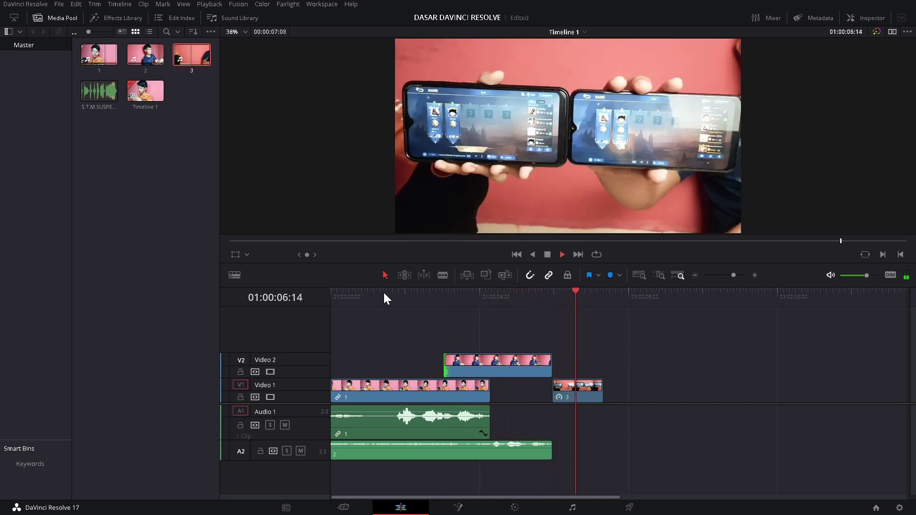
key(space)
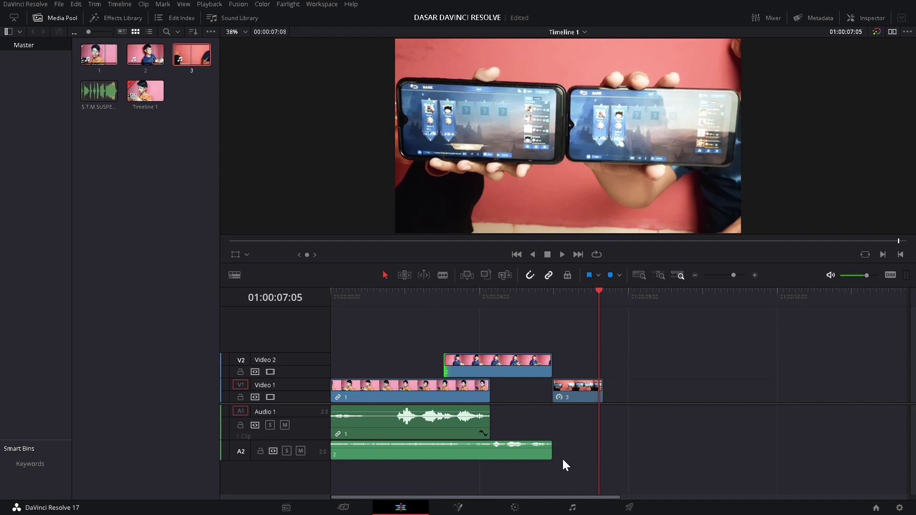
double_click(79, 92)
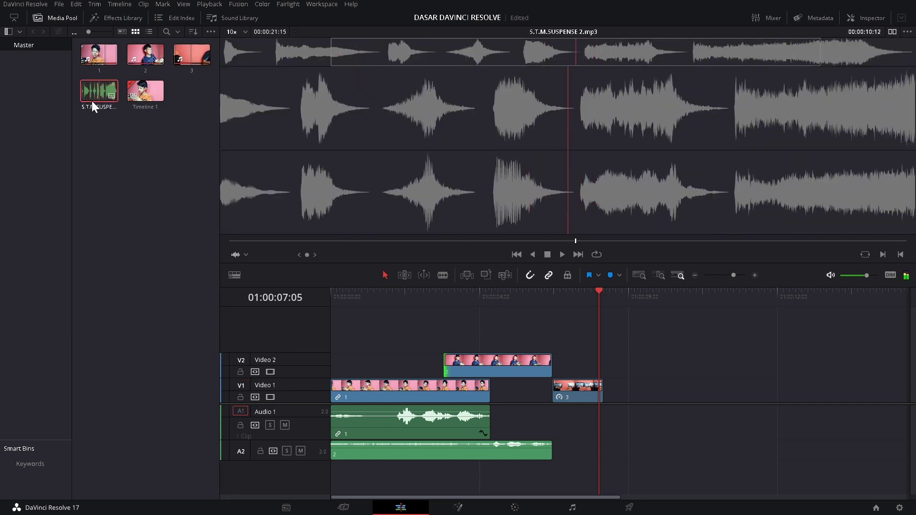
Mark about one second of S.T.M.SUSPENSE 2.mp3 and drop it on Audio 1 under clip 3
key(Home)
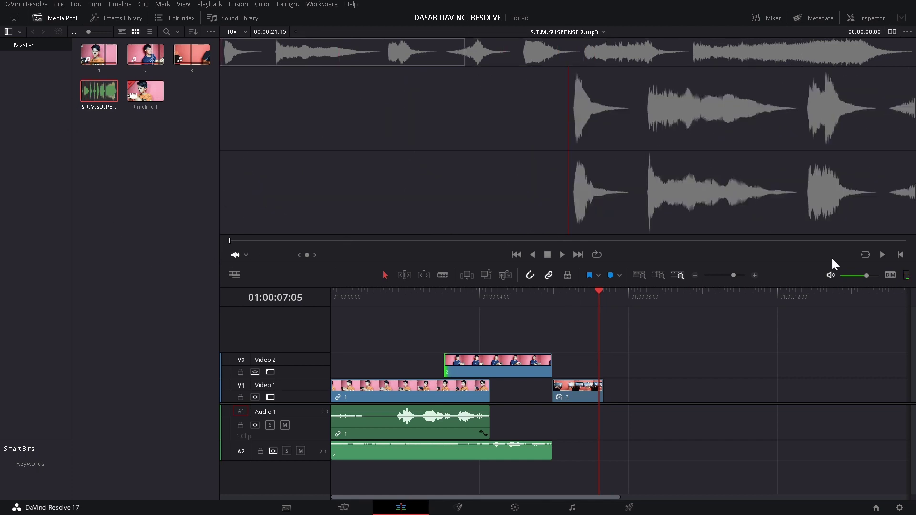
key(Right)
key(Right)
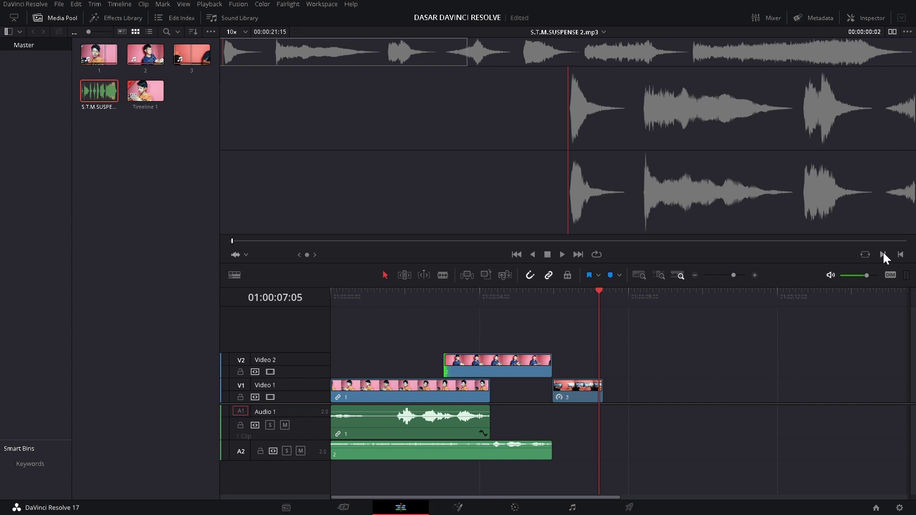
click(882, 255)
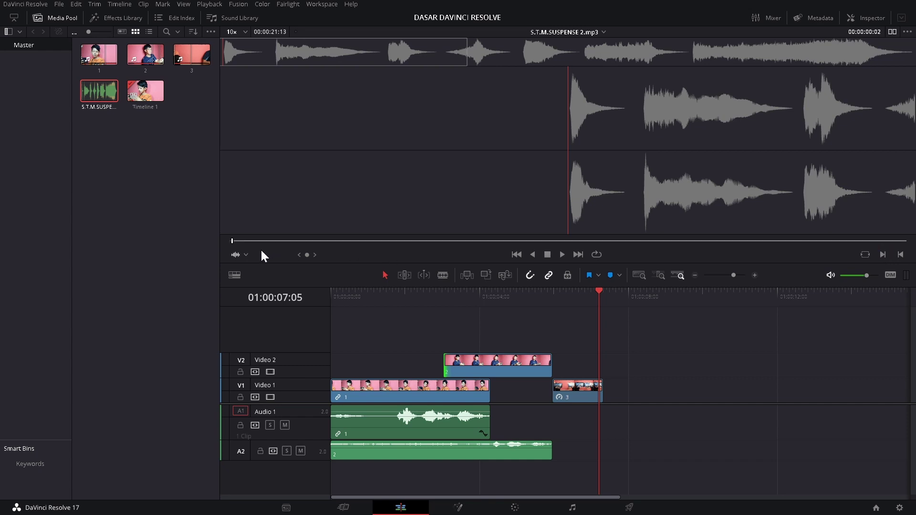
drag(234, 241, 274, 241)
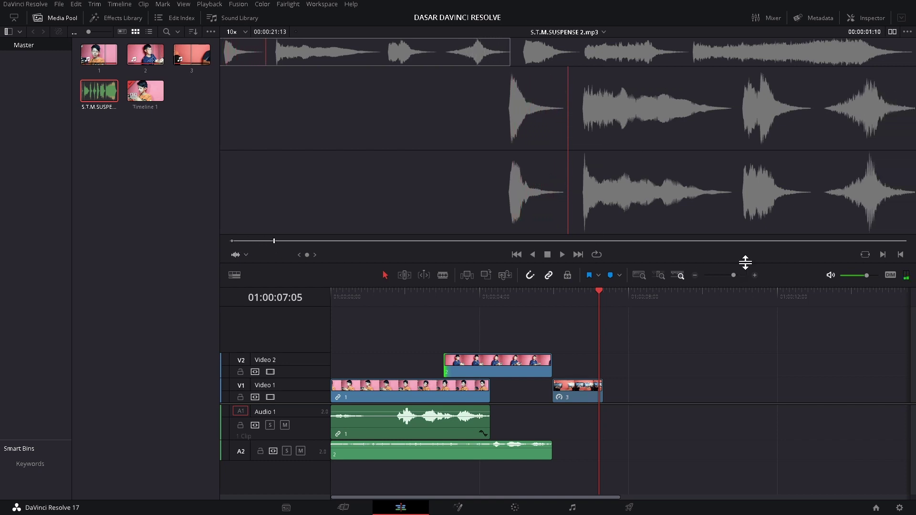
click(900, 255)
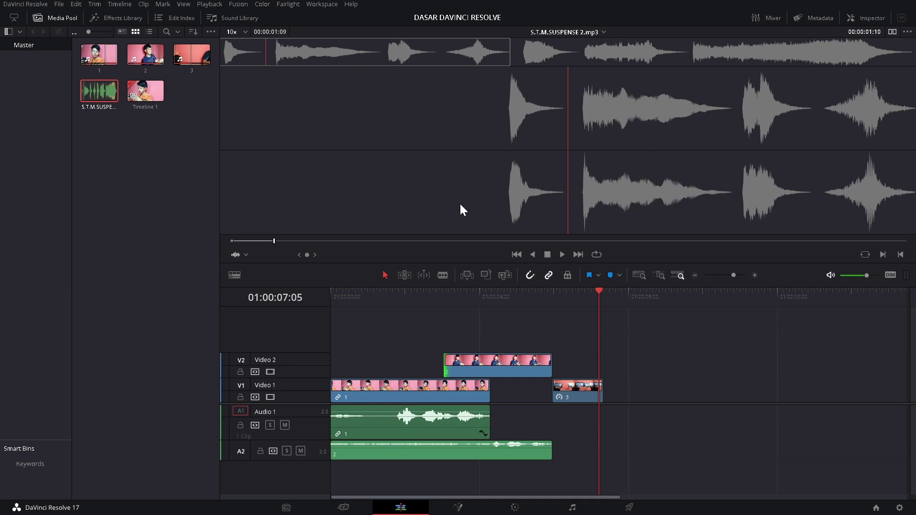
drag(460, 202, 547, 426)
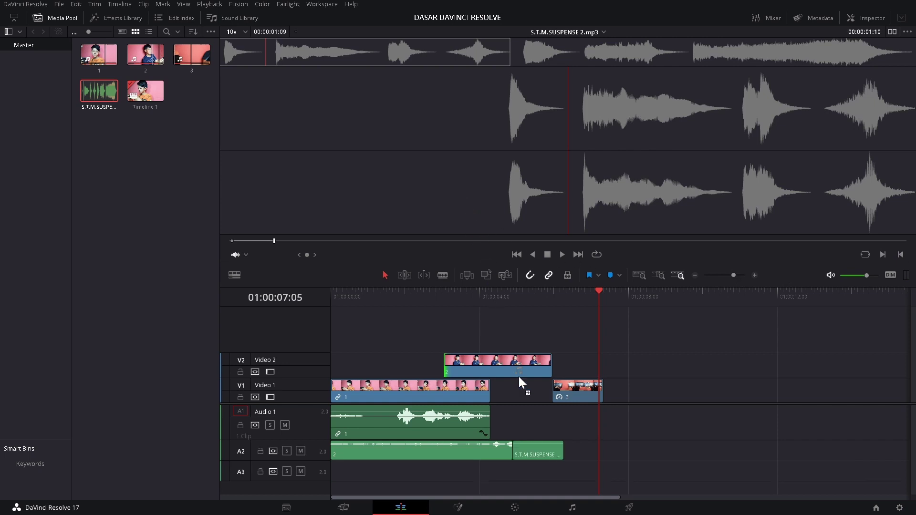
Play back the new music section under clip 3 to check it
click(519, 294)
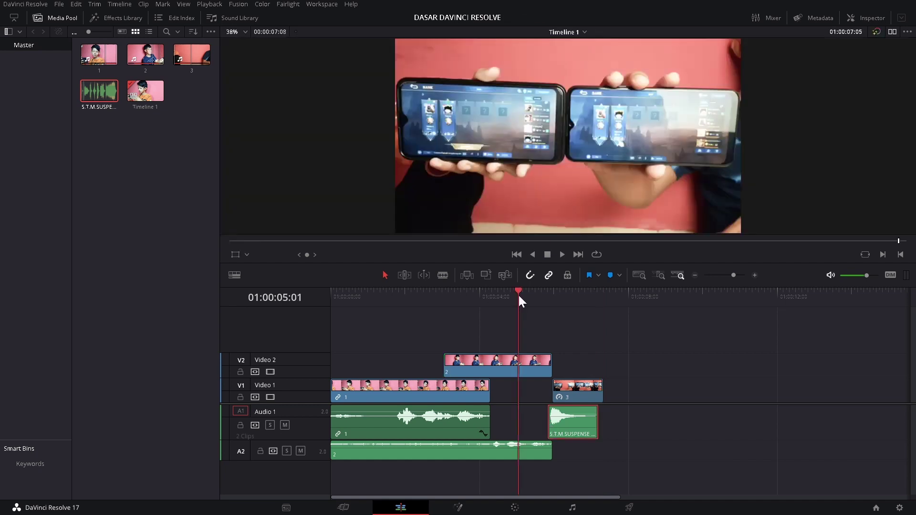
key(space)
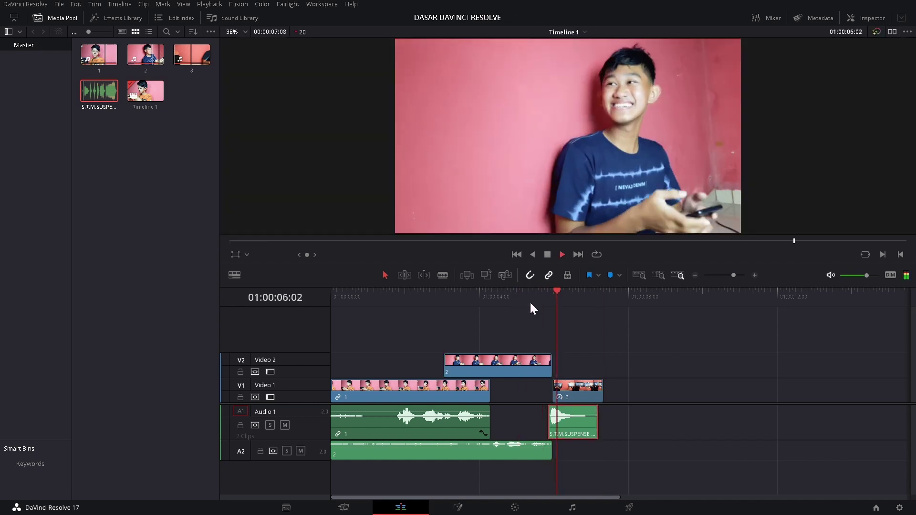
click(536, 297)
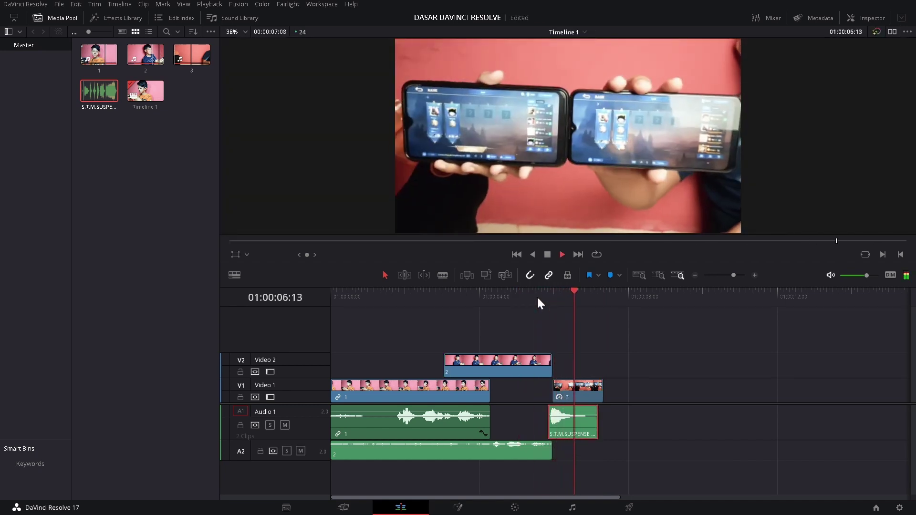
click(539, 299)
key(space)
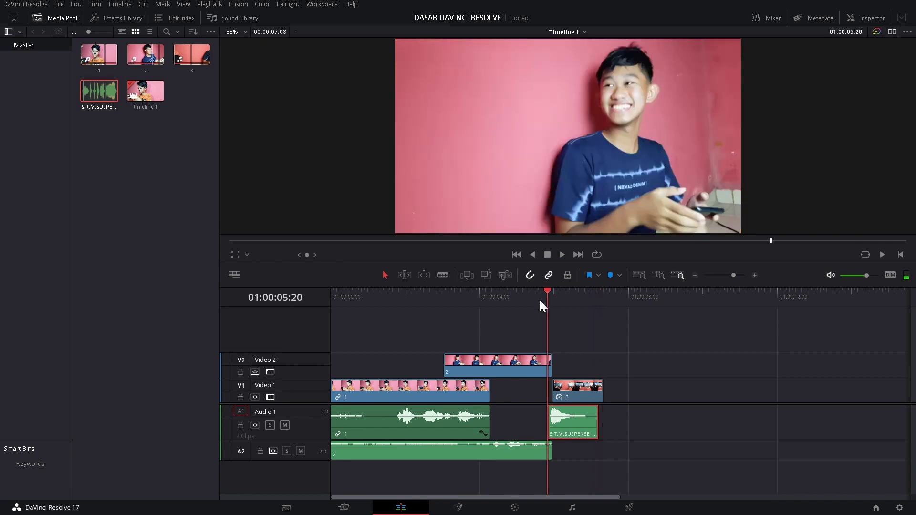
key(space)
key(space)
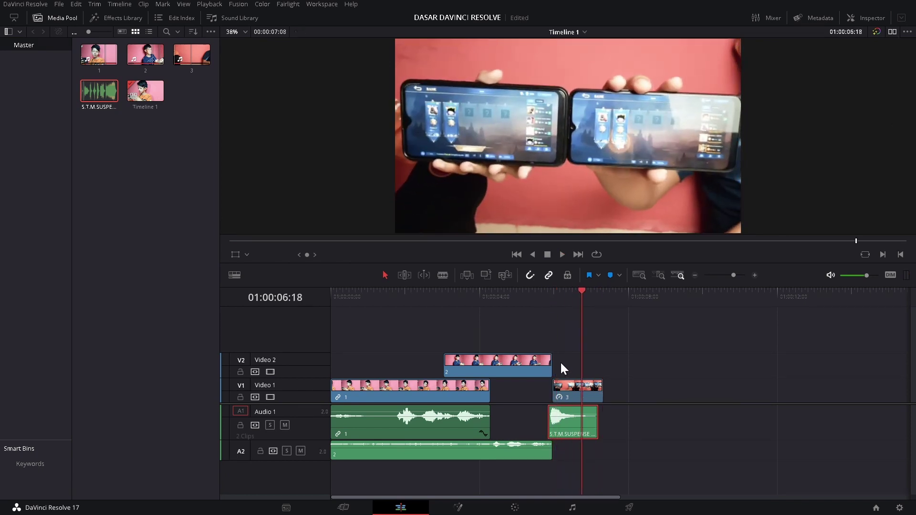
click(604, 298)
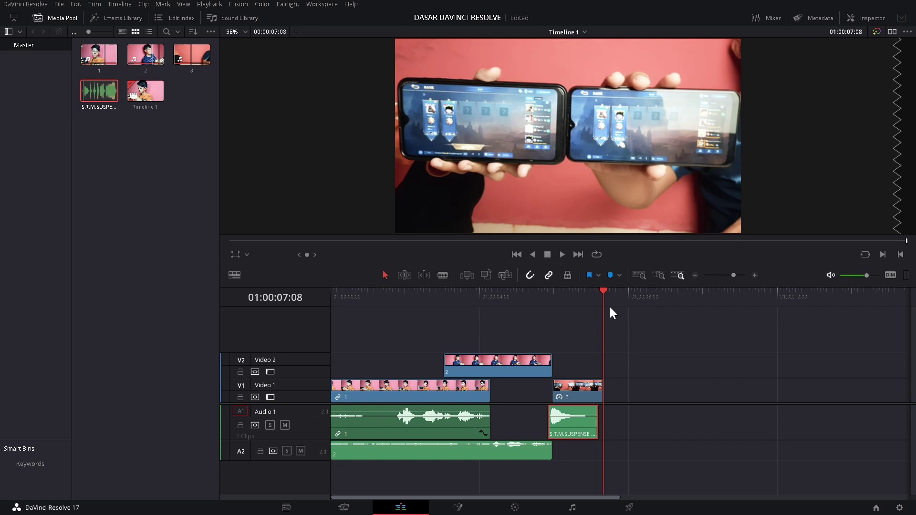
double_click(99, 91)
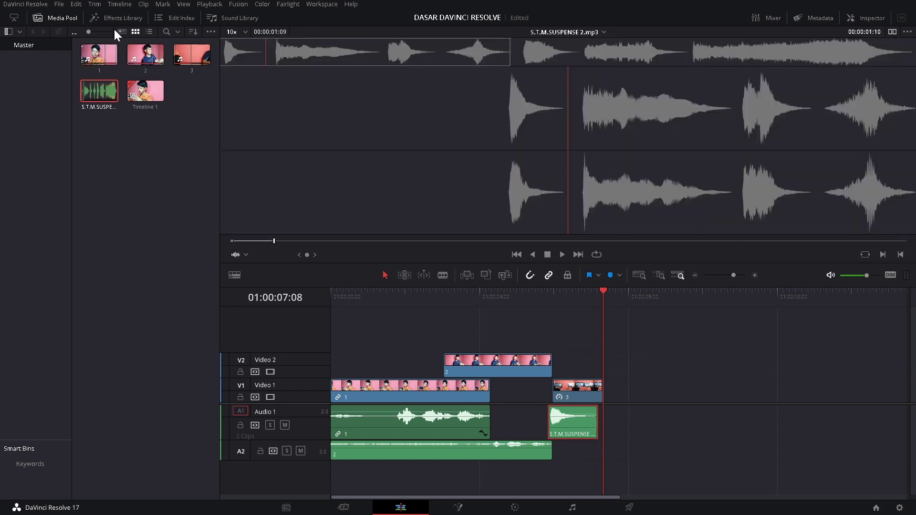
Add a Text title from the Toolbox Titles to Video 1 after clip 3 and shorten it
click(133, 19)
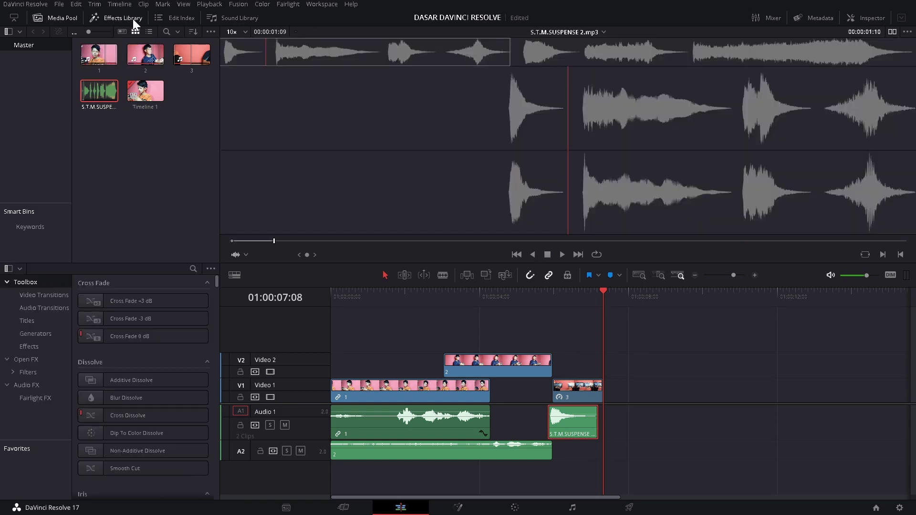
click(27, 321)
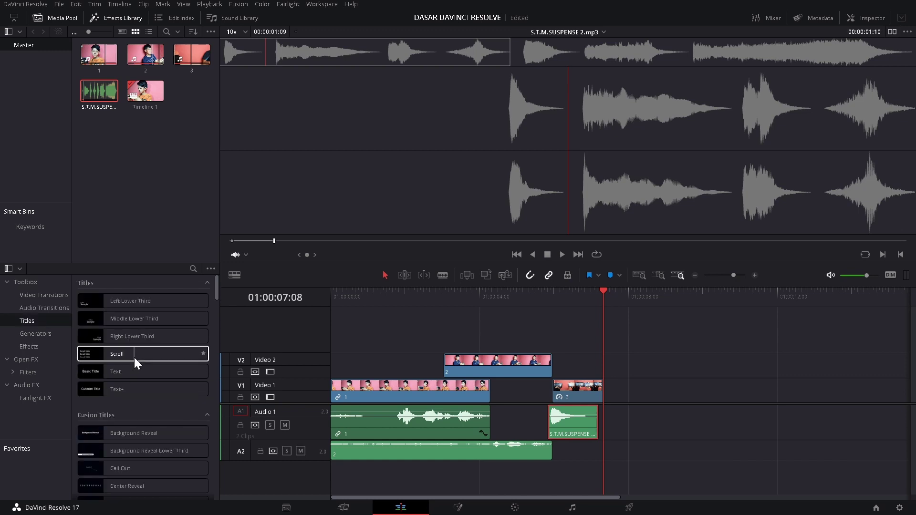
mouse_move(136, 372)
mouse_down()
mouse_move(367, 392)
mouse_move(629, 390)
mouse_up()
double_click(768, 386)
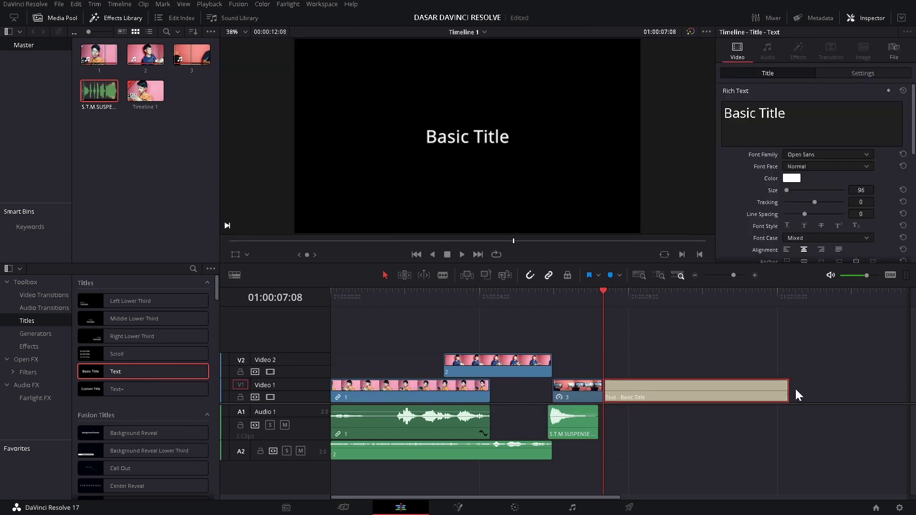
drag(783, 386, 641, 394)
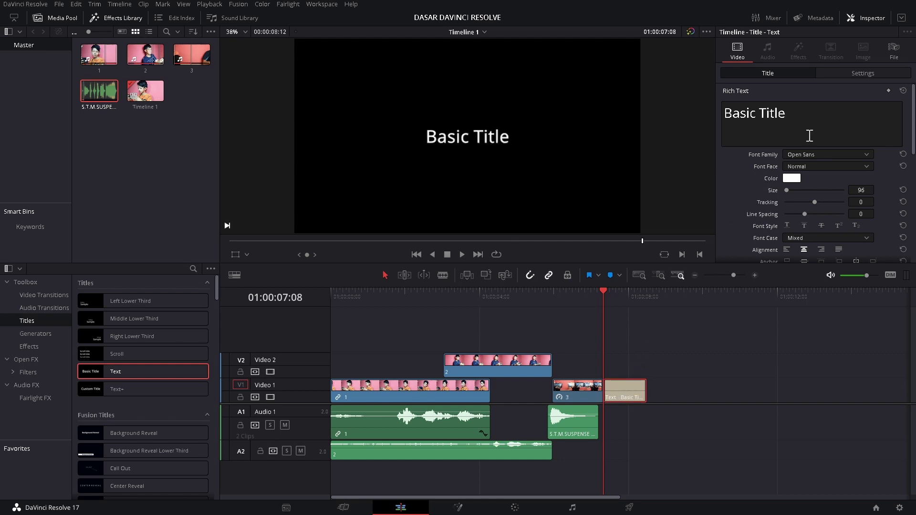
Set the title to PaybAck font, size 121, text 'MABAR', and save the project
click(809, 155)
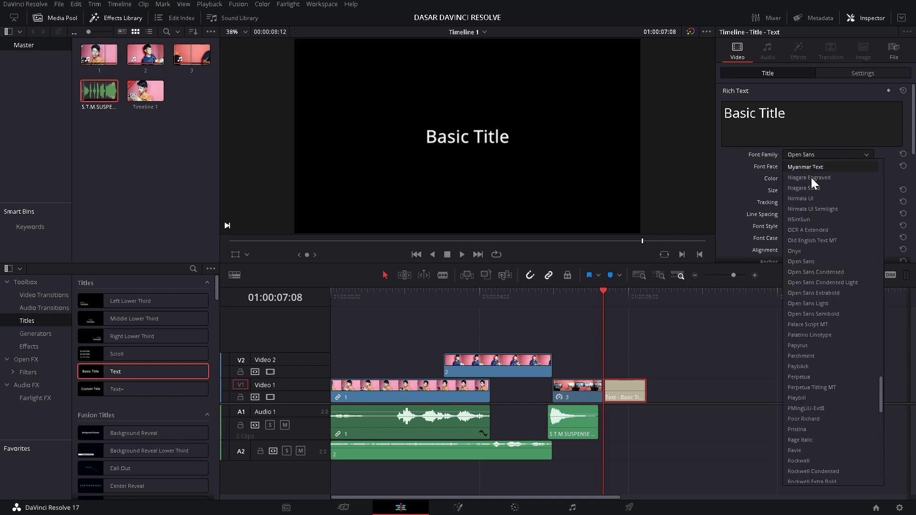
click(806, 367)
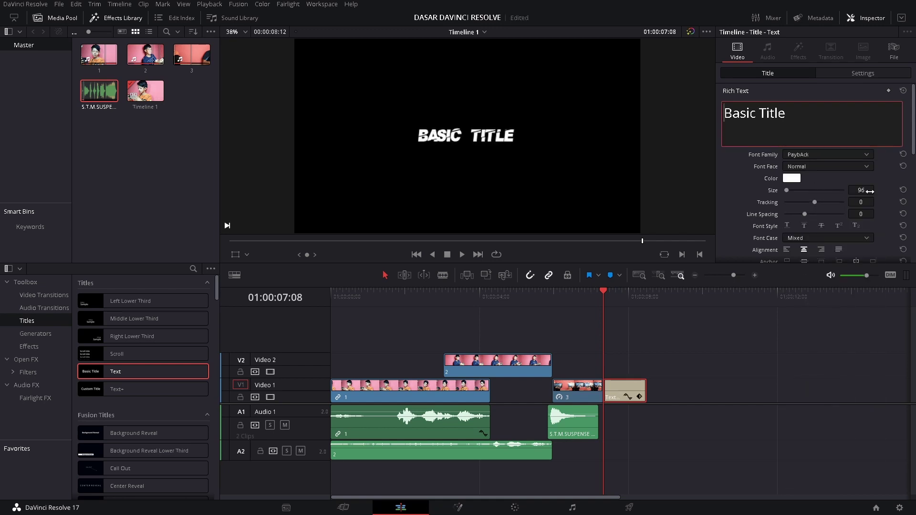
drag(860, 189, 873, 190)
click(825, 104)
key(ctrl+a)
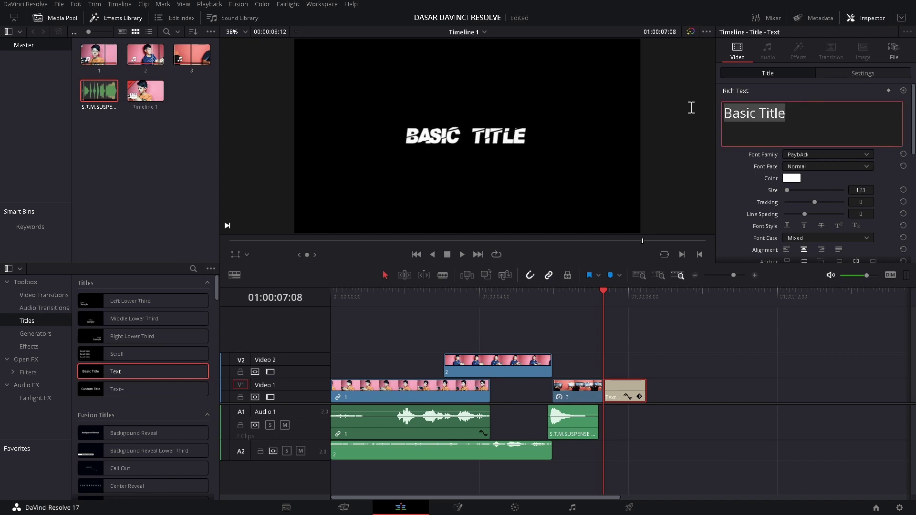
text(MA)
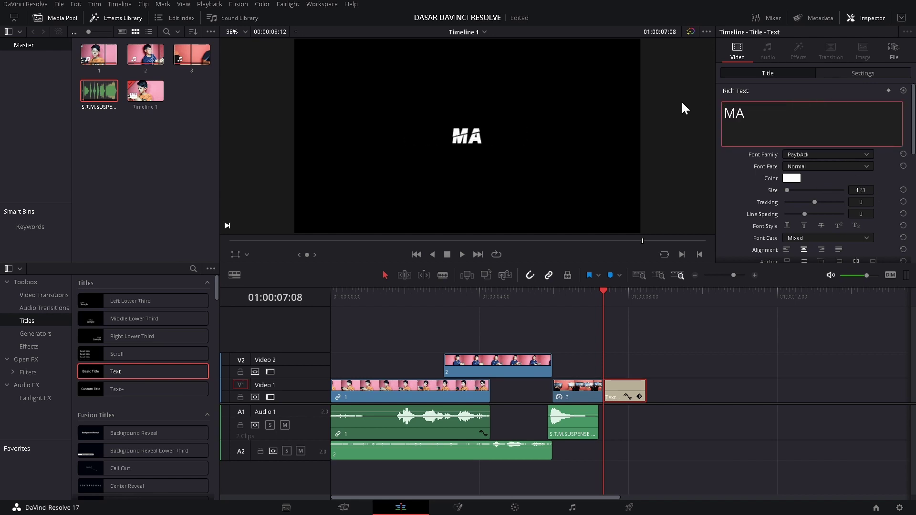
text(BAR)
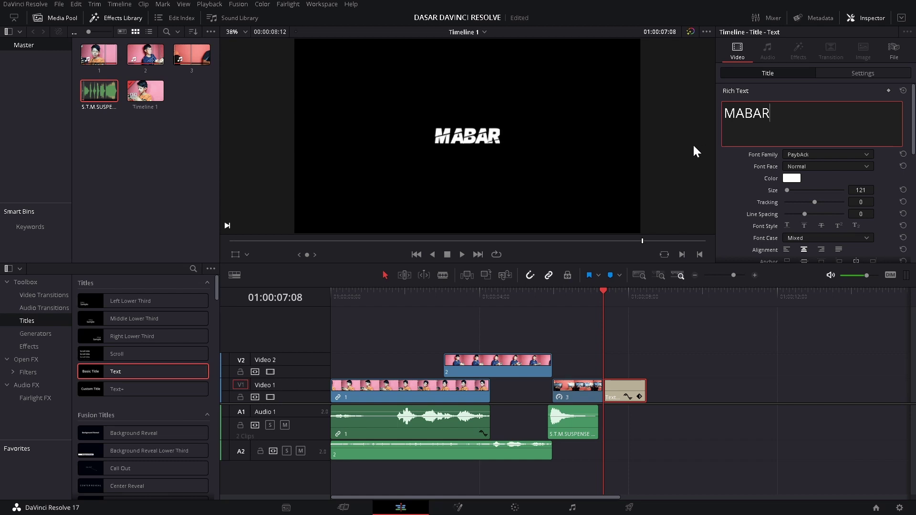
key(ctrl+s)
Slide the MABAR title three frames left so it butts against the end of clip 3
click(600, 331)
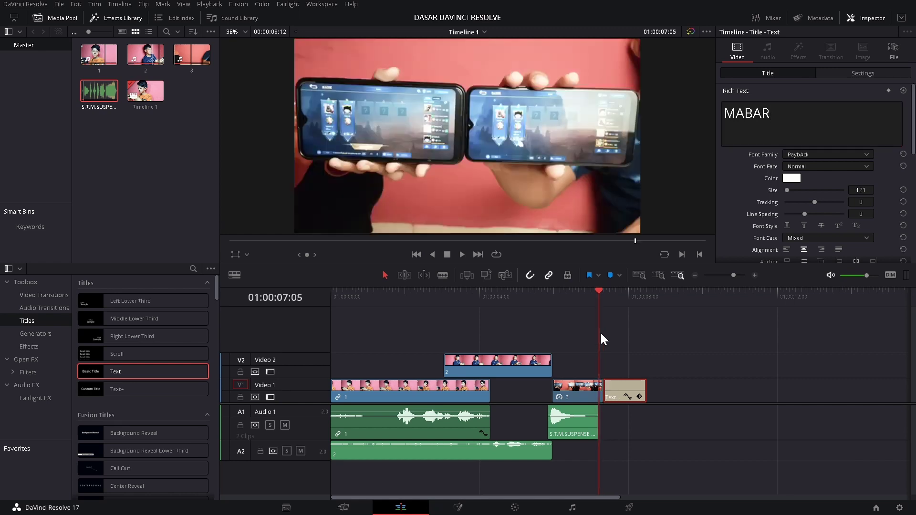
click(615, 342)
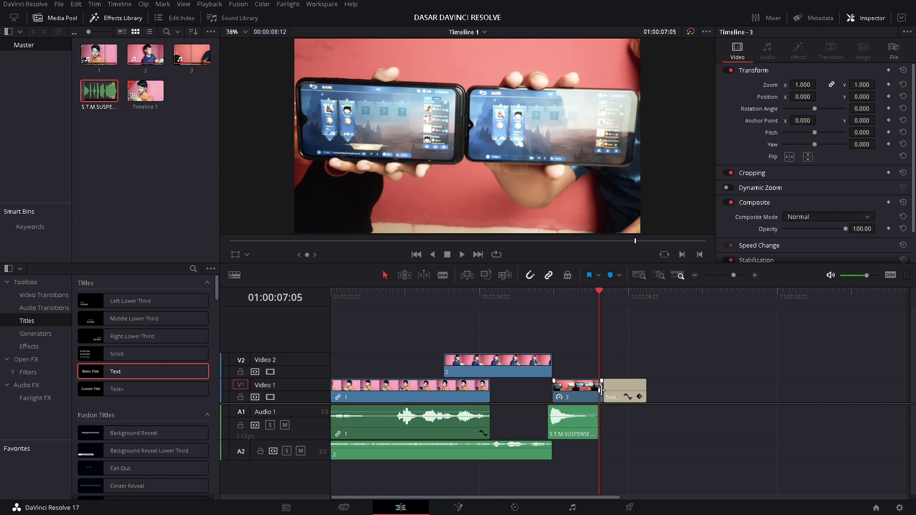
drag(613, 387, 604, 384)
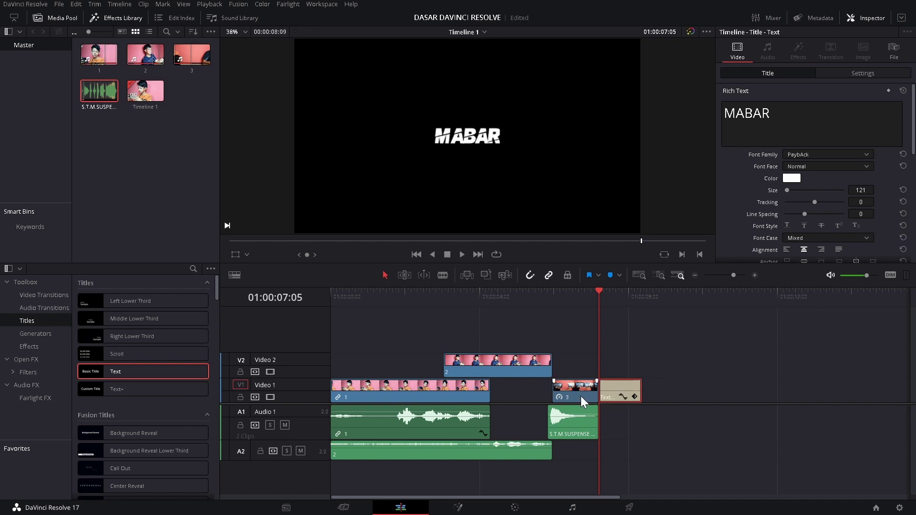
click(99, 54)
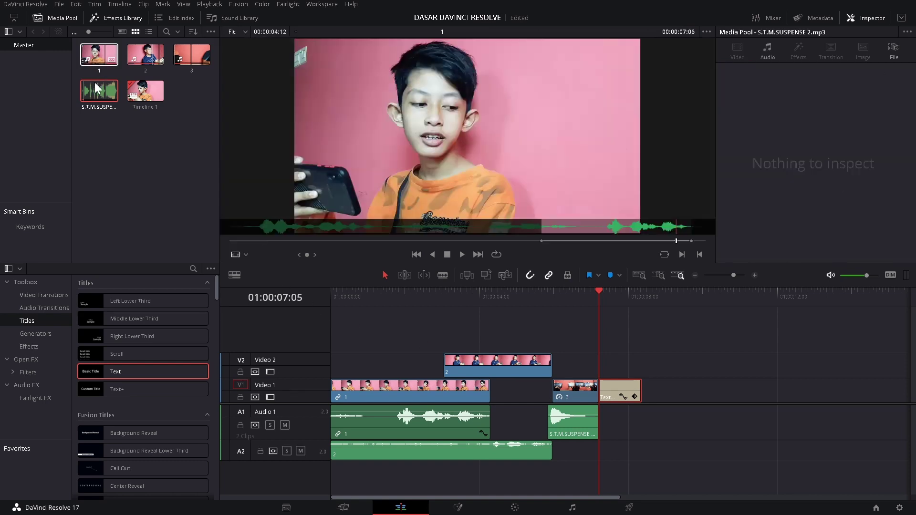
Place a Dip To Color Dissolve from Video Transitions on the cut before the MABAR title
click(98, 88)
click(52, 296)
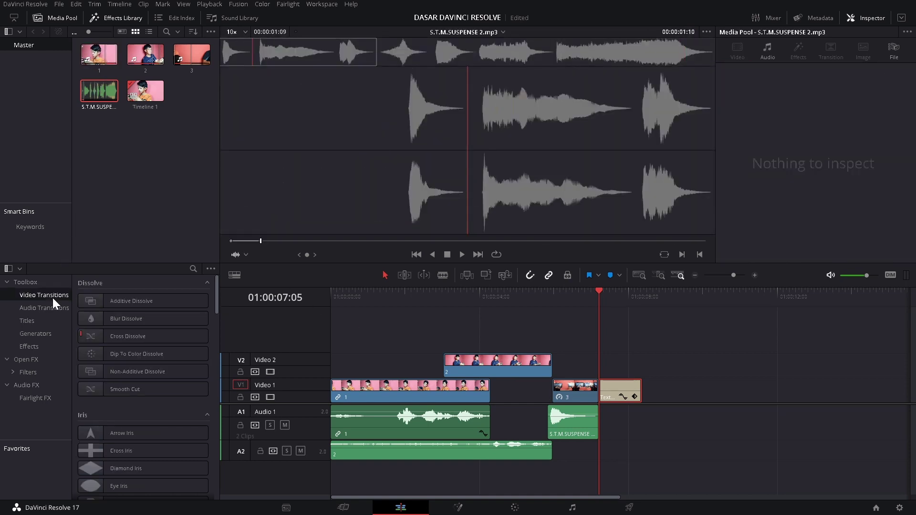
click(113, 340)
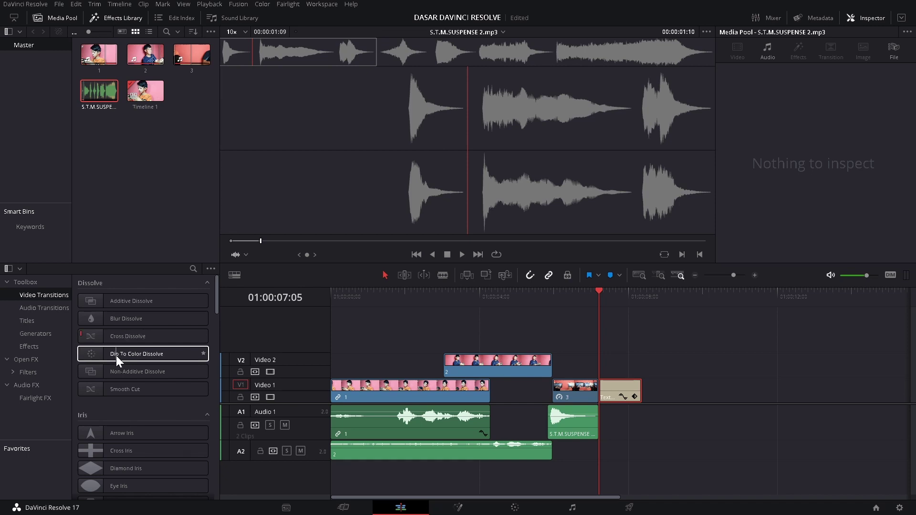
drag(116, 356, 602, 382)
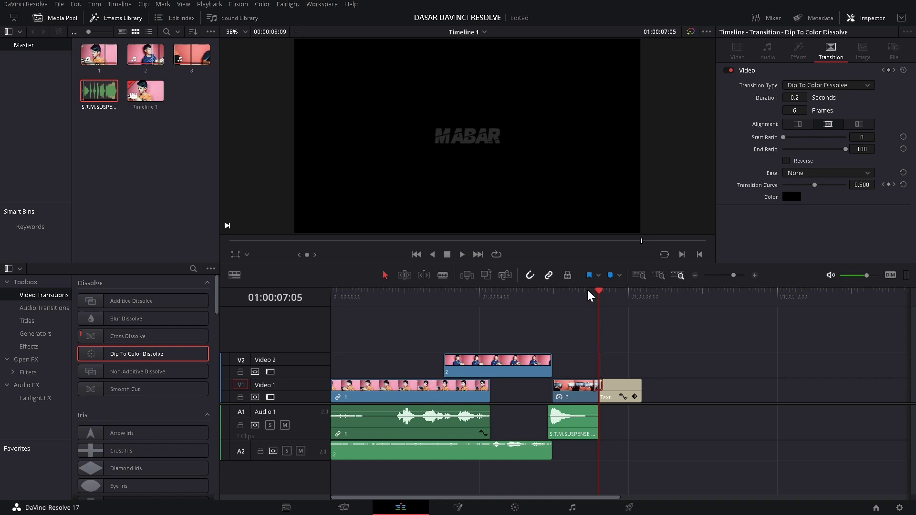
Preview the transition, then play the whole edit from the beginning
click(594, 296)
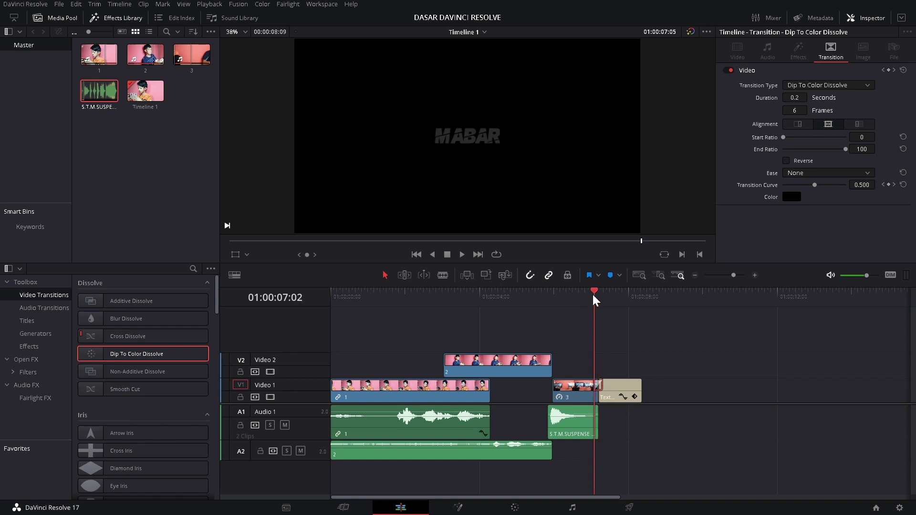
click(594, 297)
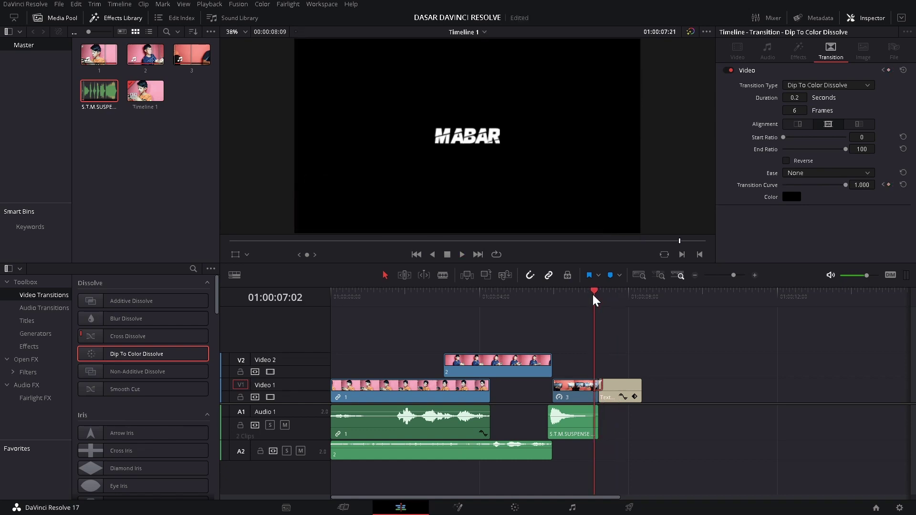
click(594, 297)
key(space)
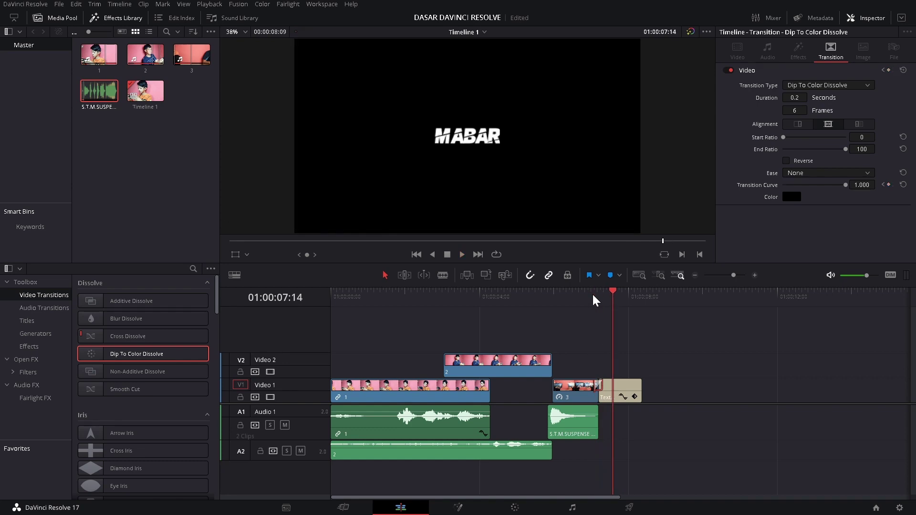
click(329, 296)
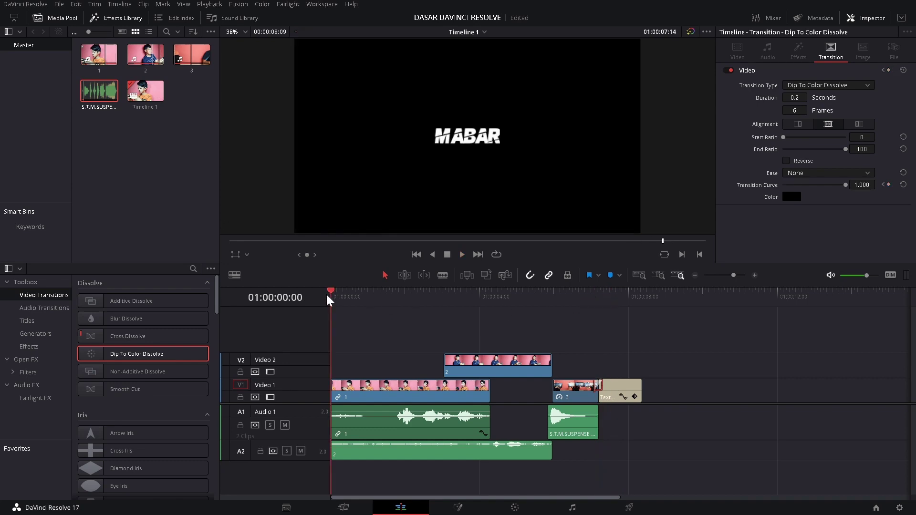
key(space)
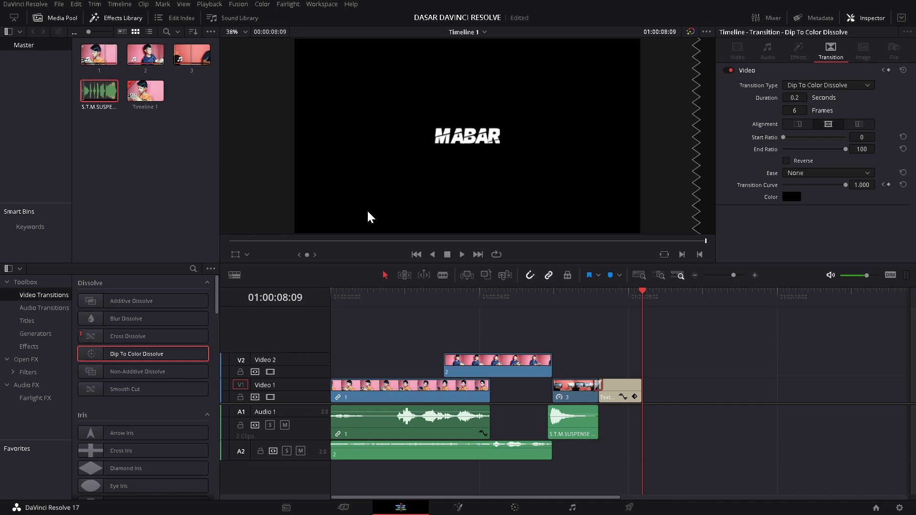
click(408, 296)
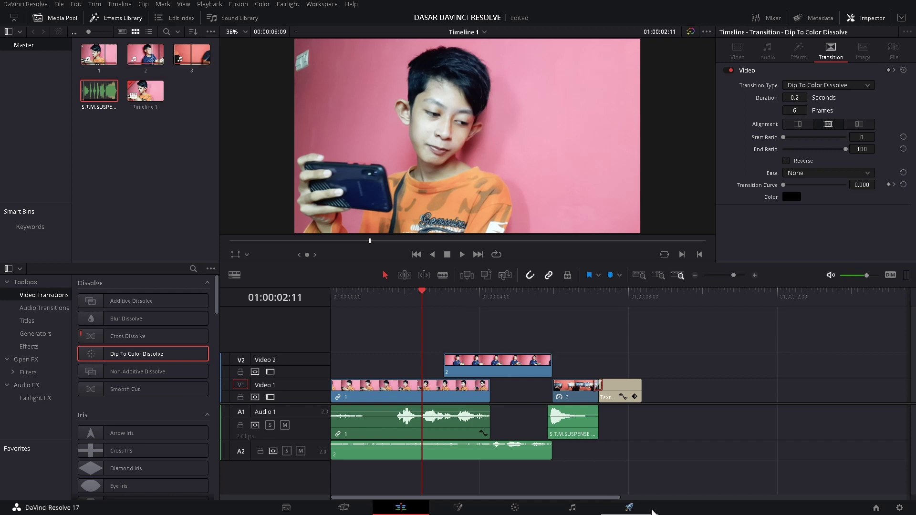
On the Deliver page, set filename MABAR, destination Videos, format MP4, and queue the render job
click(644, 510)
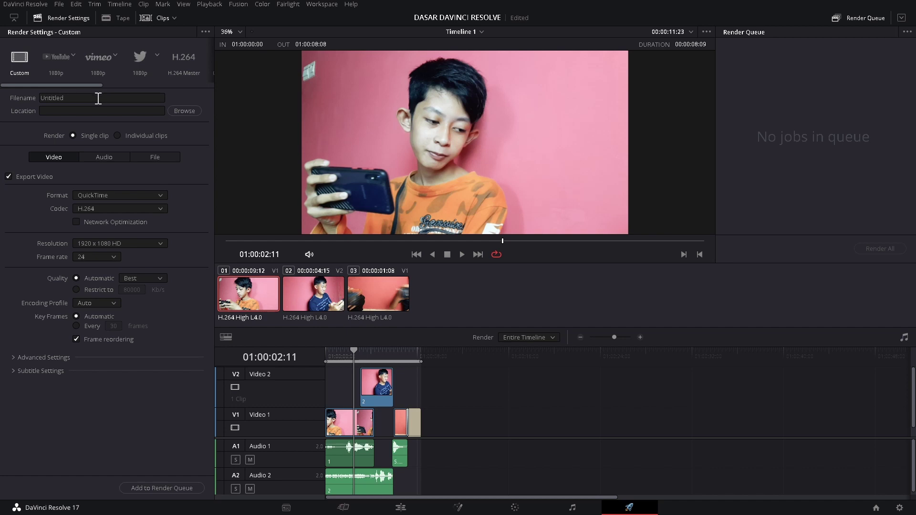
drag(103, 95, 12, 96)
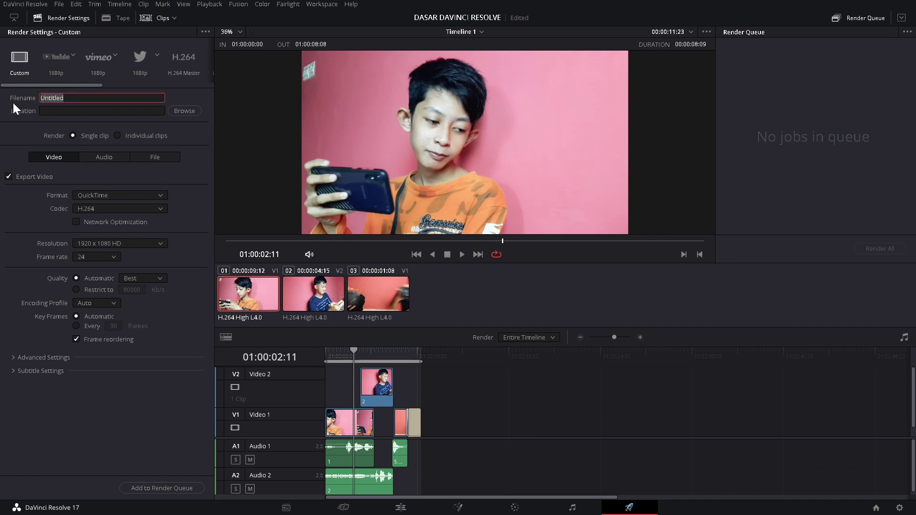
text(MABAR)
click(192, 110)
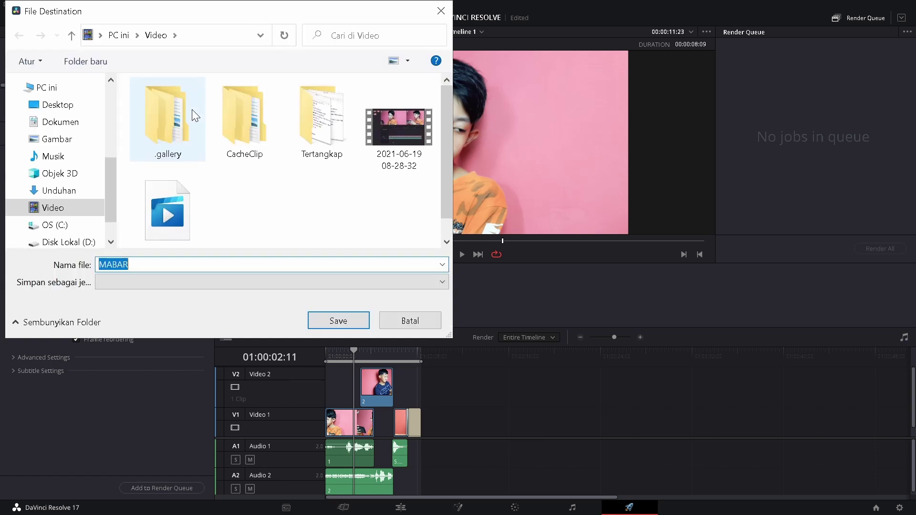
click(356, 319)
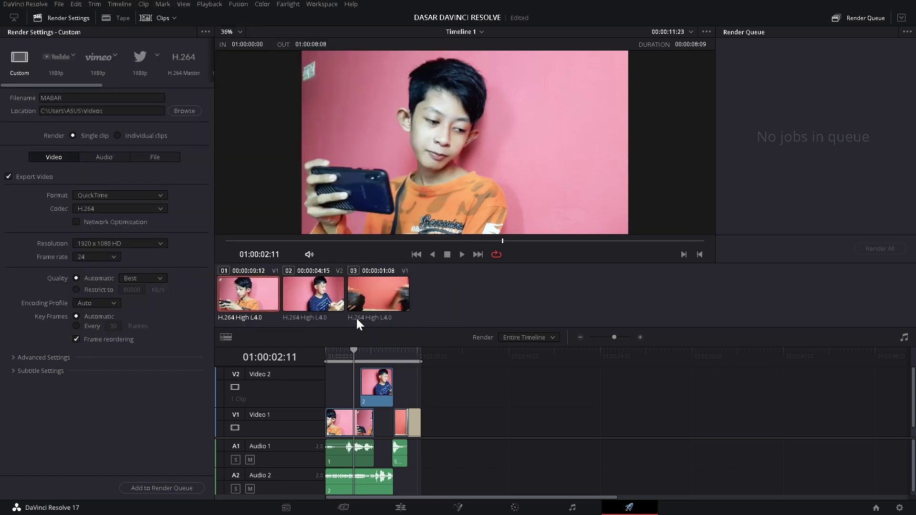
click(141, 196)
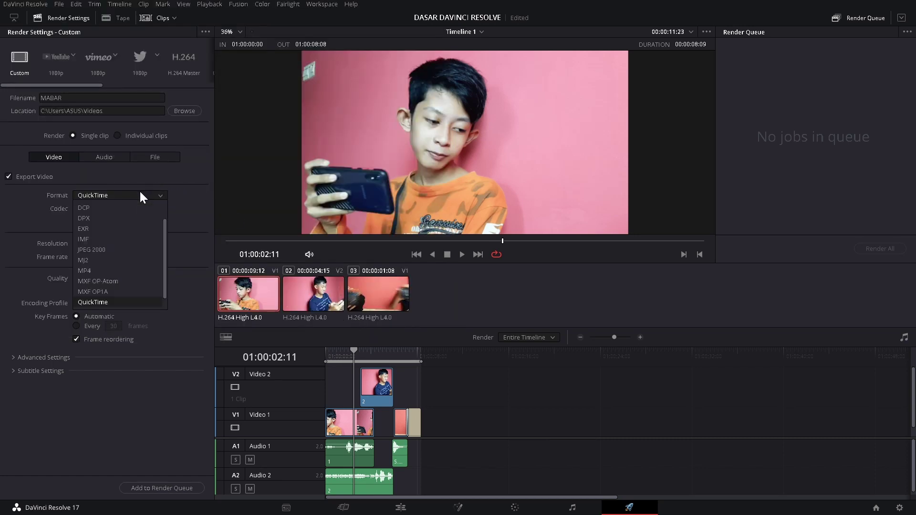
click(81, 274)
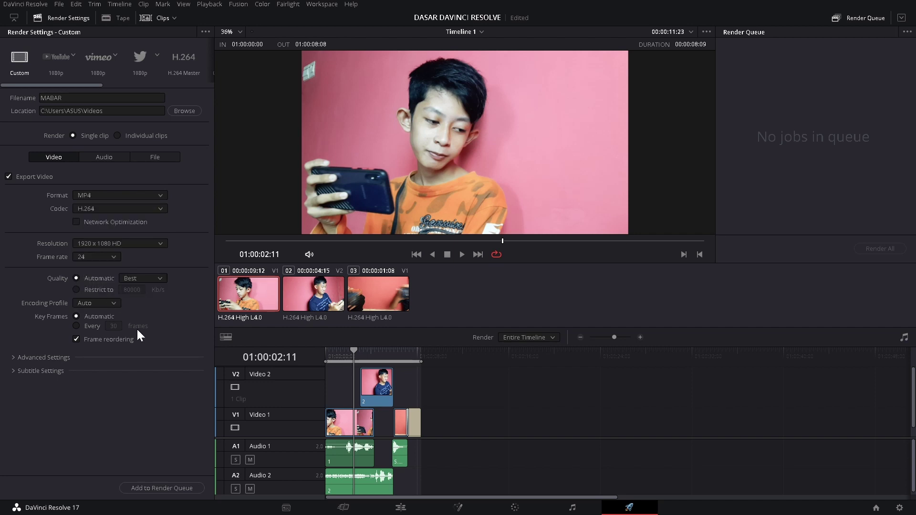
click(149, 488)
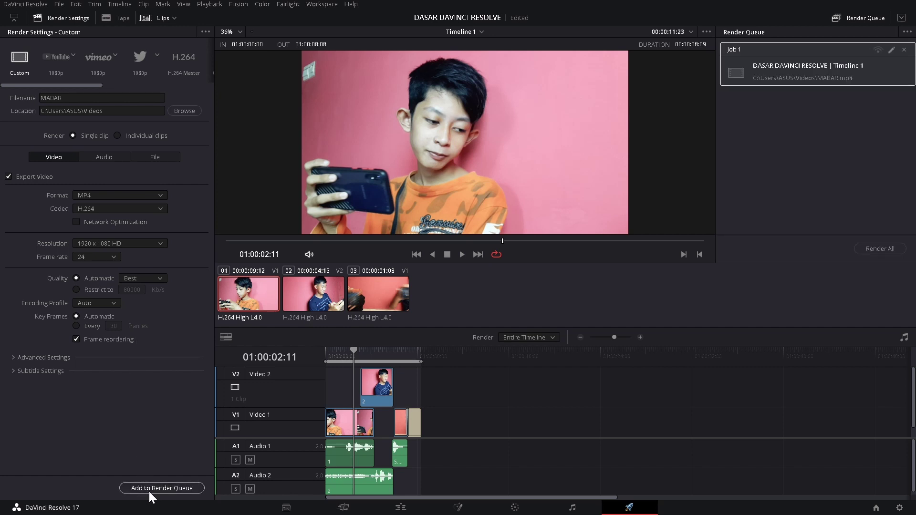
Render the queued MABAR.mp4 job with Render All
click(884, 246)
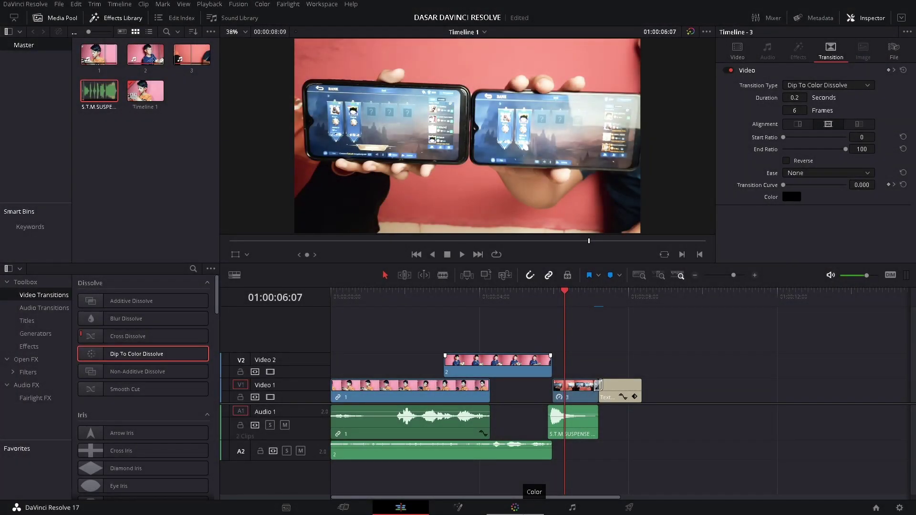
Tour the Color, Fusion, Edit, Cut and Media pages of the project
click(510, 509)
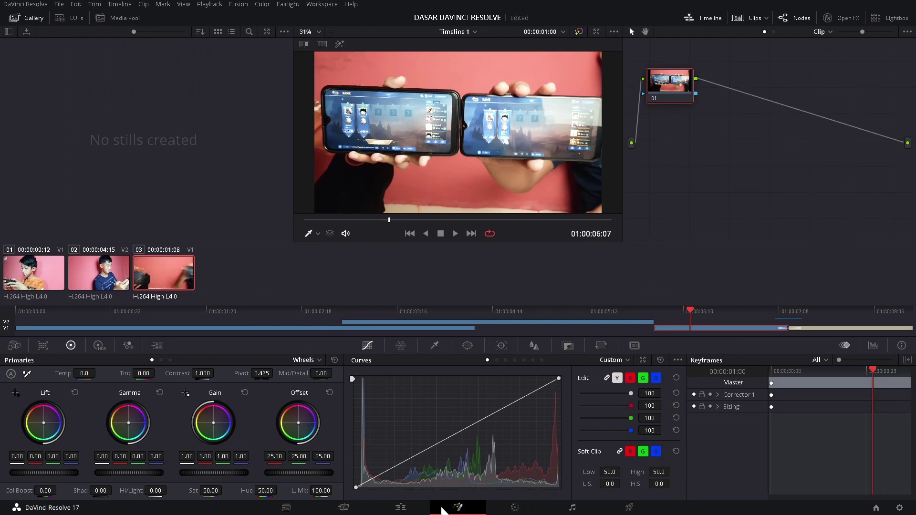
click(405, 508)
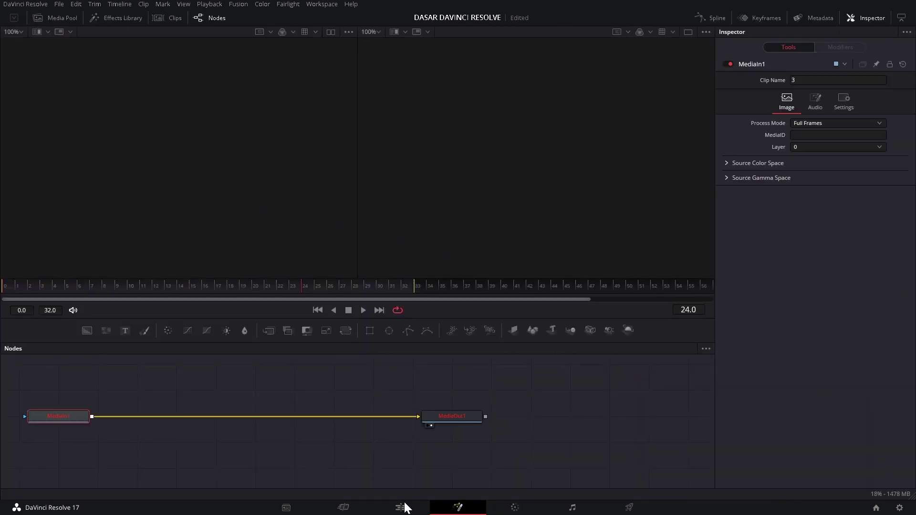
click(405, 508)
click(348, 511)
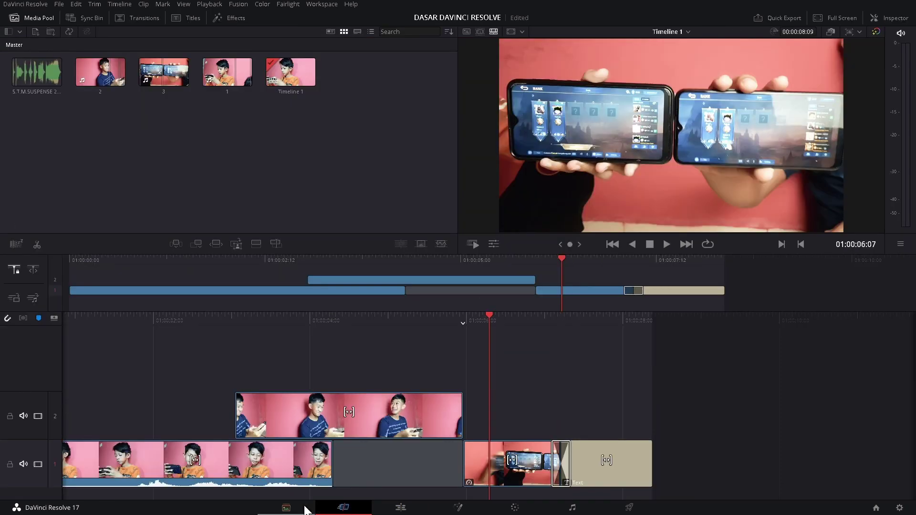
click(303, 508)
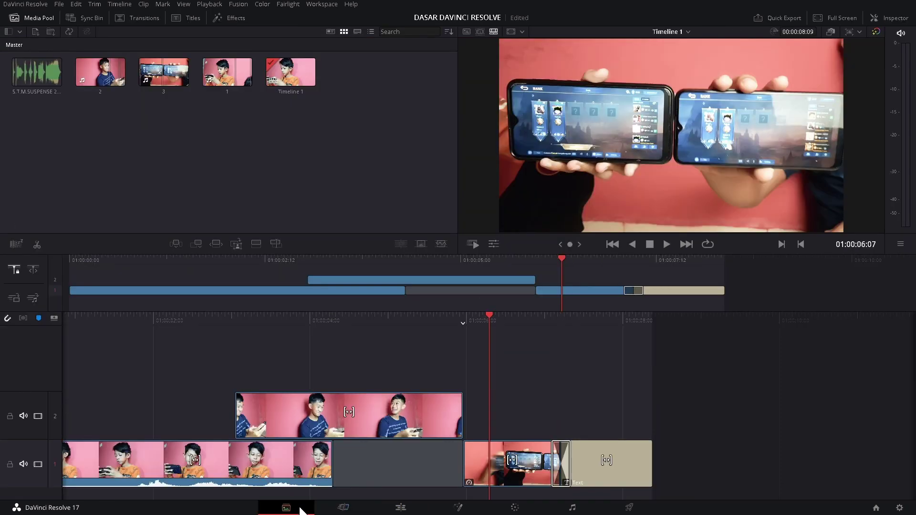